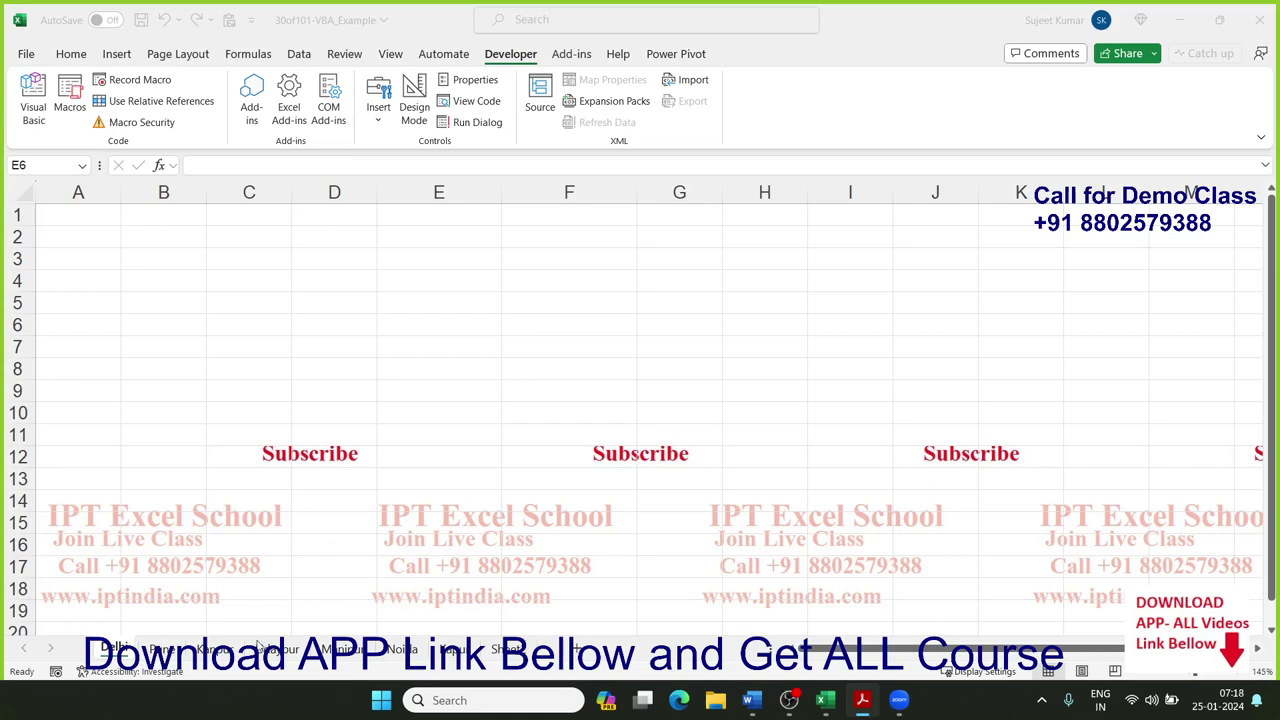
# Step: Flip through the city worksheets one after another, ending on the Noida sheet
pyautogui.click(185, 660)
pyautogui.click(211, 650)
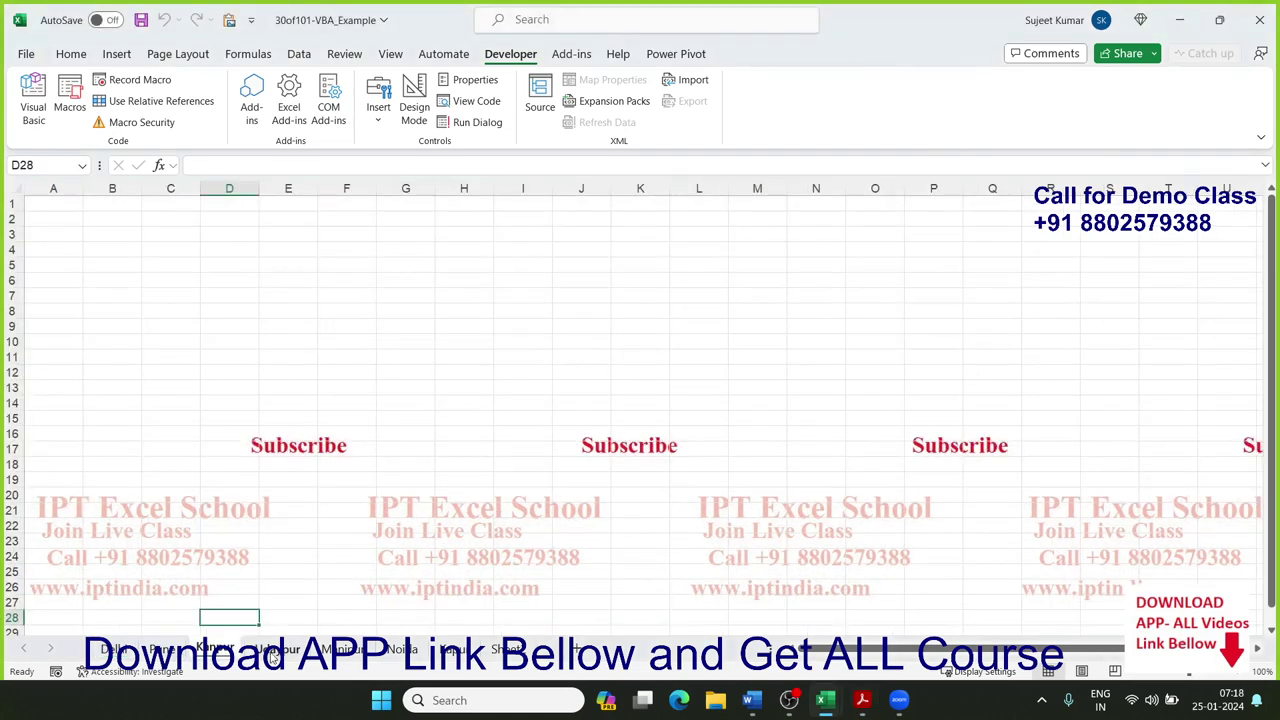
pyautogui.click(270, 650)
pyautogui.click(345, 650)
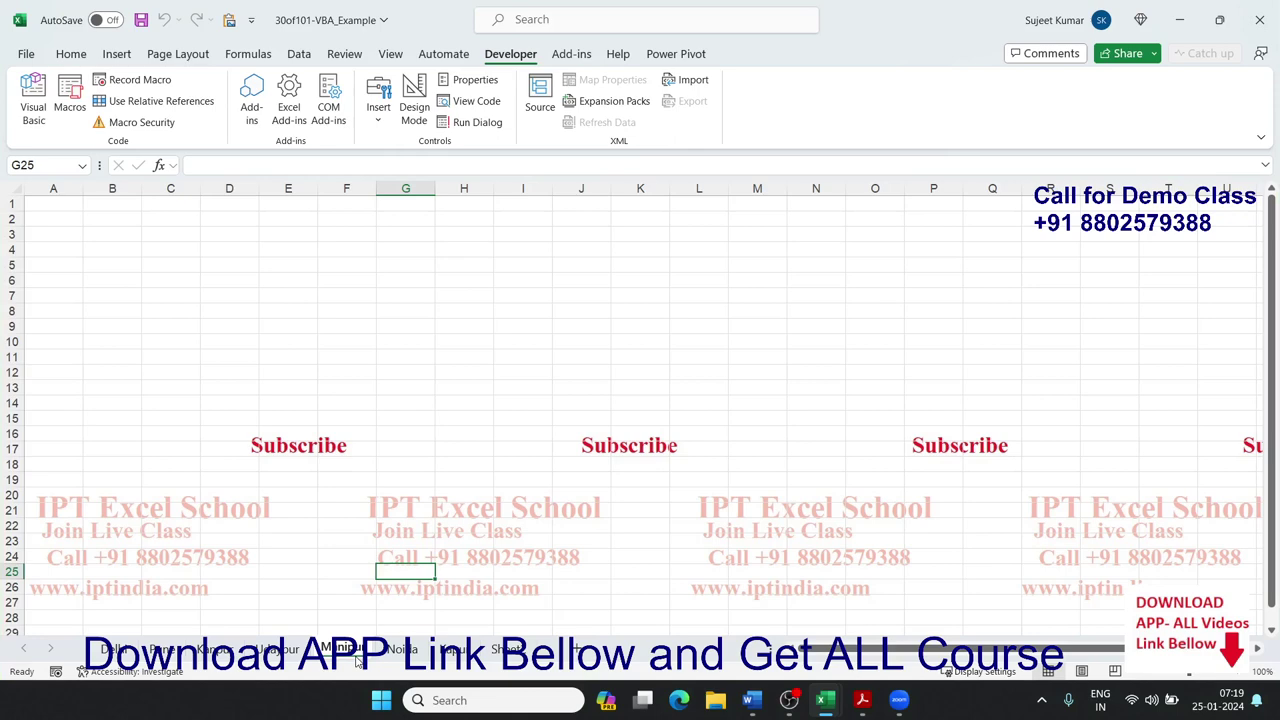
# Step: Step past Noida to the next sheet, then go back to the first worksheet, Delhi
pyautogui.click(400, 650)
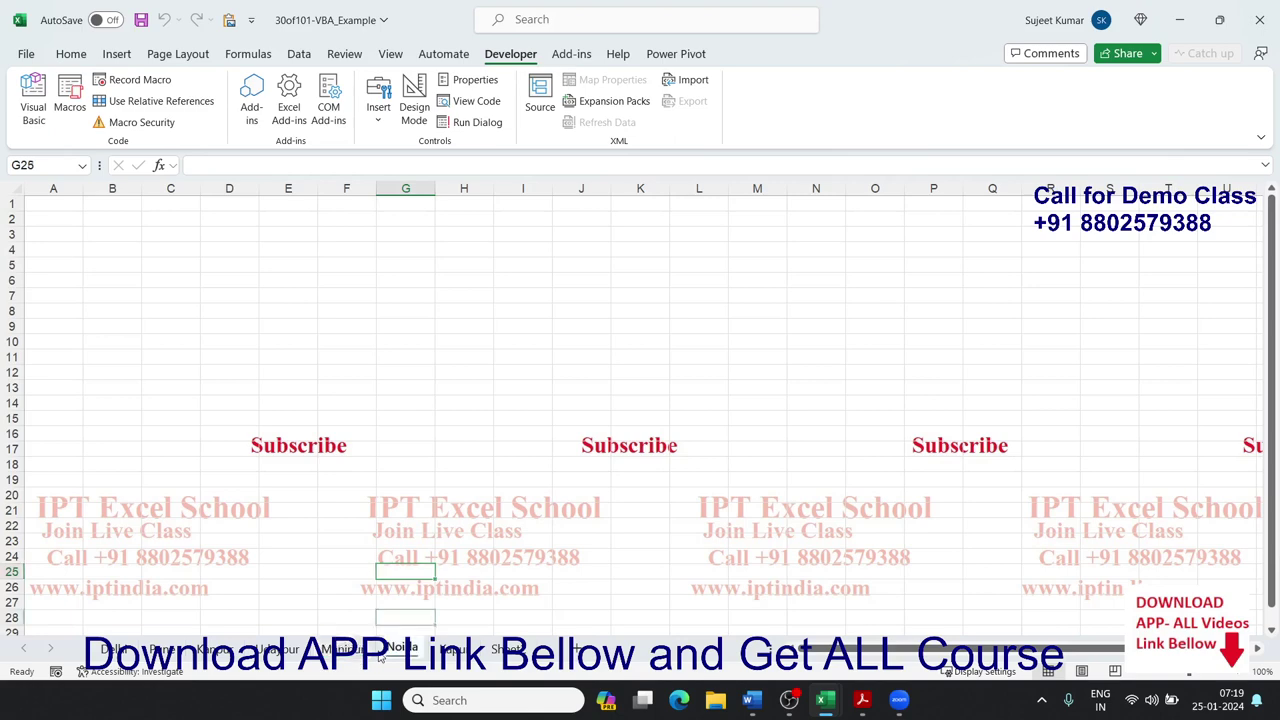
pyautogui.click(452, 650)
pyautogui.click(108, 650)
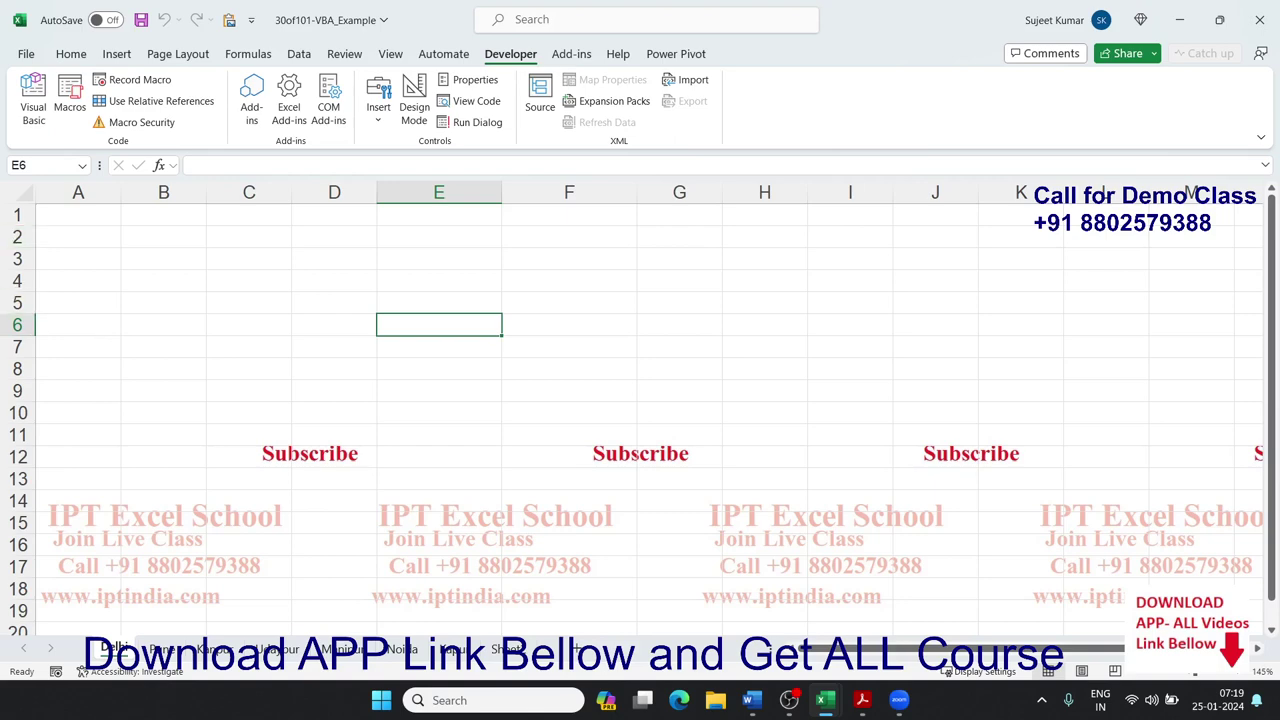
# Step: Open the Visual Basic editor and add blank lines below the existing hyperlink macro in Module1
pyautogui.click(33, 106)
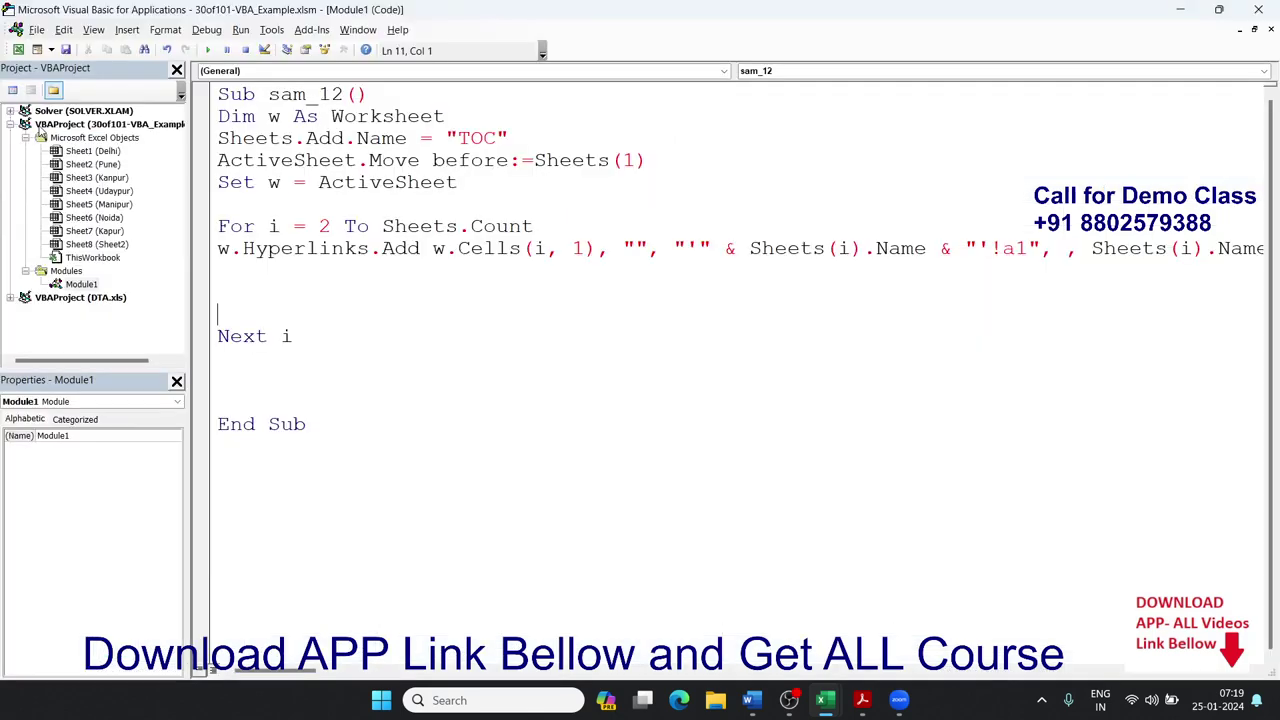
pyautogui.click(281, 443)
pyautogui.press('Return')
pyautogui.press('Return')
pyautogui.press('Return')
pyautogui.press('Return')
pyautogui.press('Return')
pyautogui.press('Return')
pyautogui.press('Return')
pyautogui.press('Return')
pyautogui.press('Return')
pyautogui.press('Return')
pyautogui.press('Return')
pyautogui.press('Return')
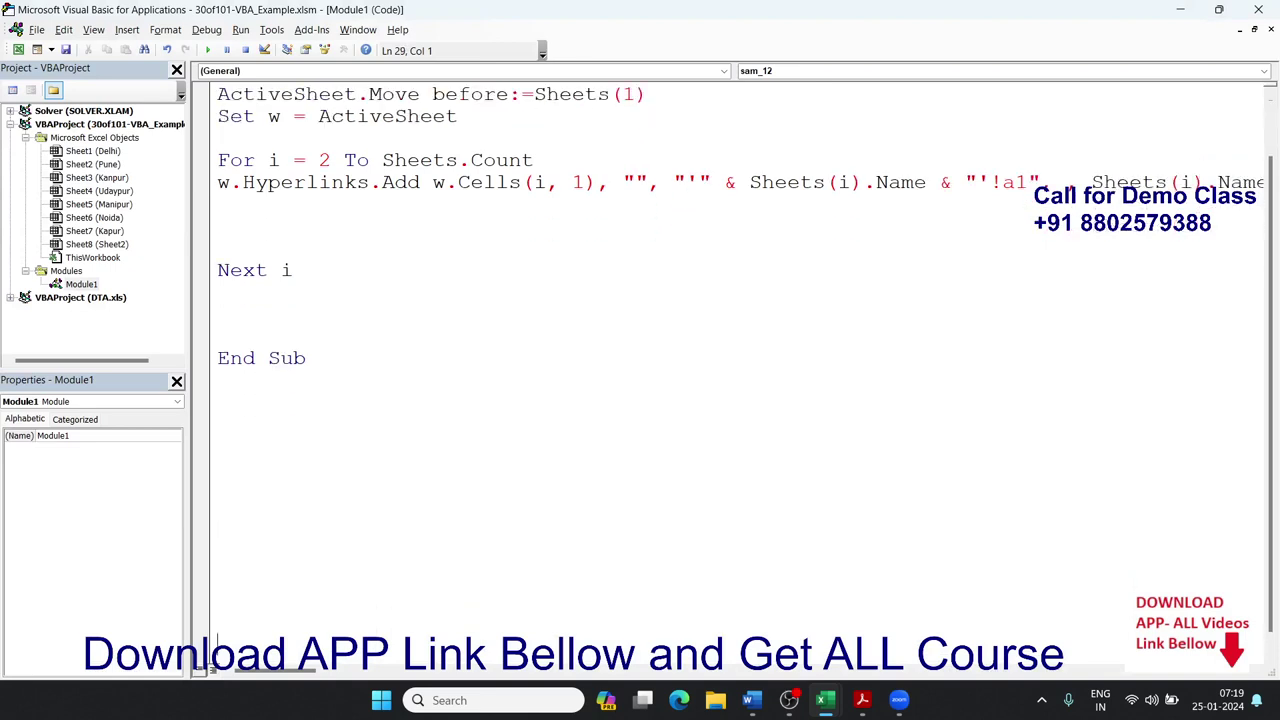
pyautogui.press('Return')
pyautogui.press('Return')
pyautogui.press('Return')
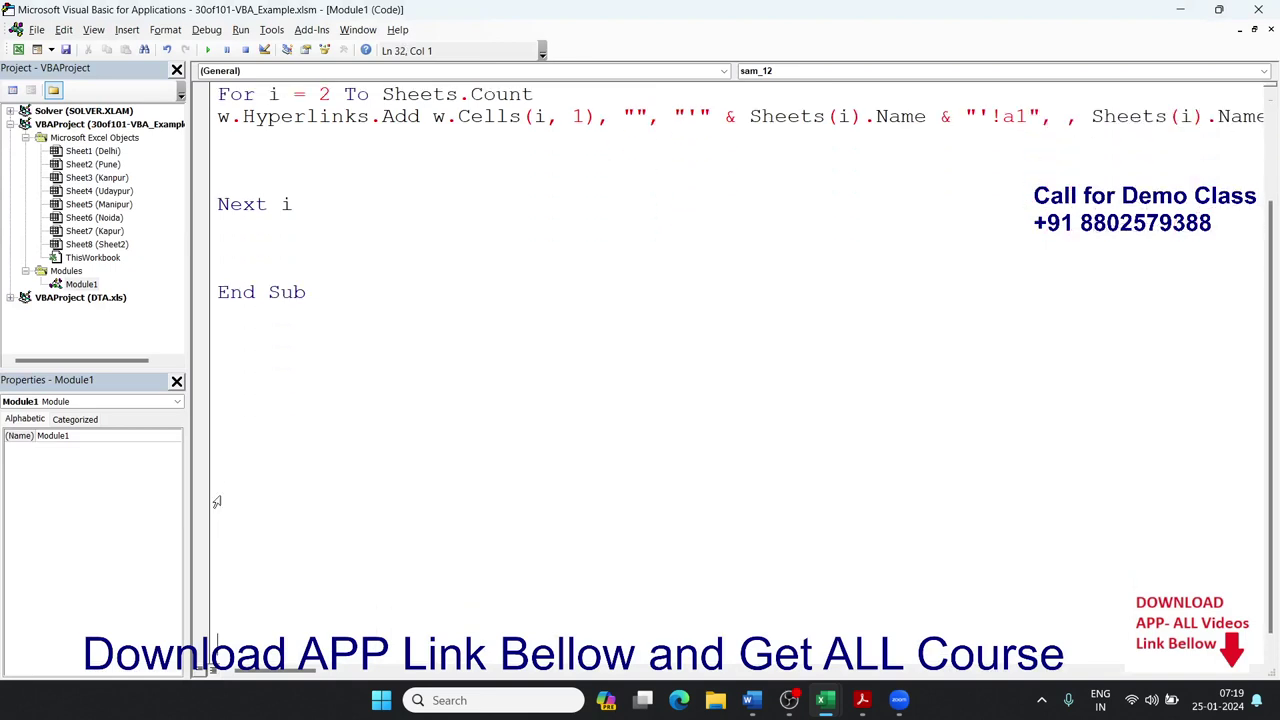
# Step: Delete the empty lines above Next i and End Sub, leaving the cursor below End Sub
pyautogui.click(234, 228)
pyautogui.press('Delete')
pyautogui.press('Delete')
pyautogui.press('Delete')
pyautogui.press('Up')
pyautogui.press('Up')
pyautogui.press('Up')
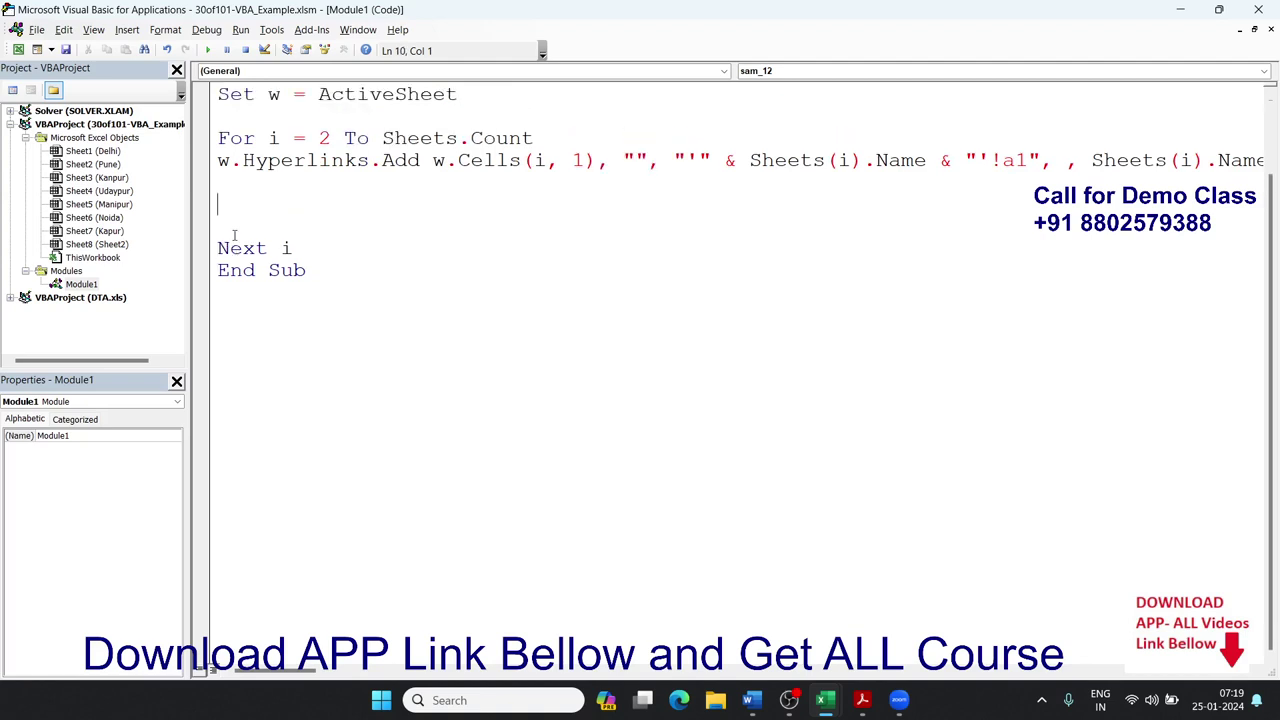
pyautogui.press('Up')
pyautogui.press('Delete')
pyautogui.press('Delete')
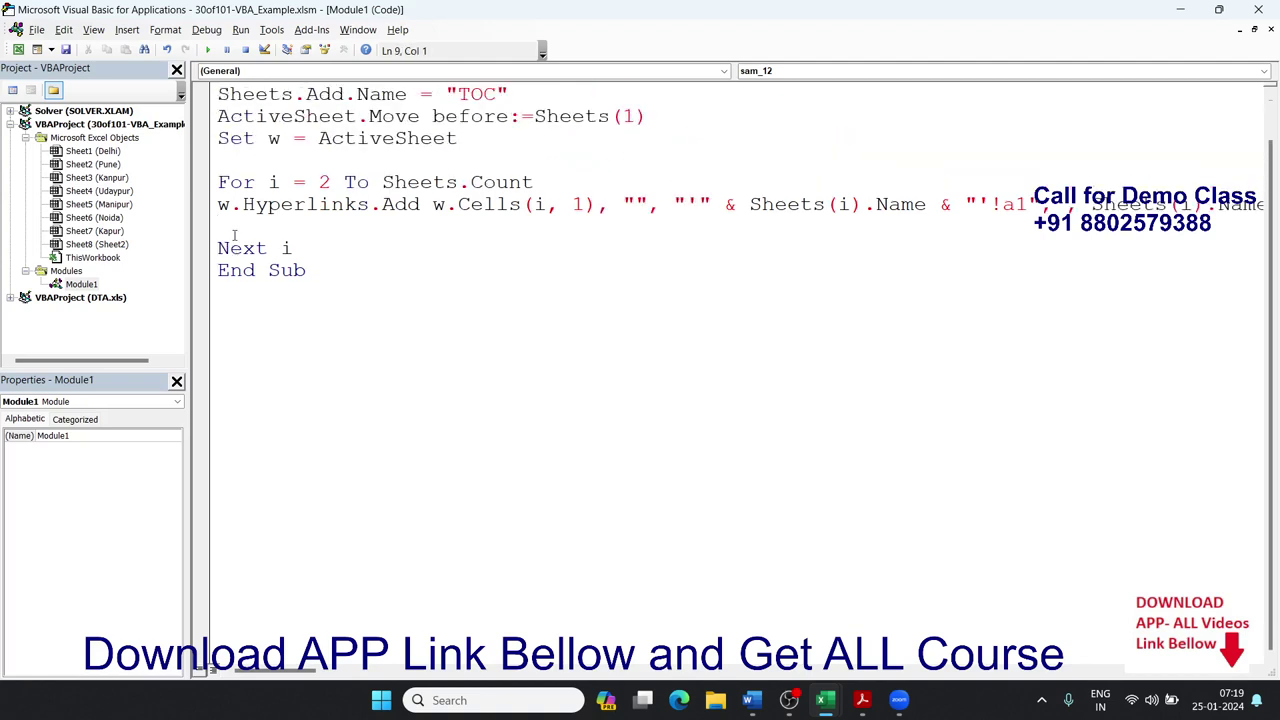
pyautogui.press('Delete')
pyautogui.press('Down')
pyautogui.press('Down')
pyautogui.press('Down')
pyautogui.press('Down')
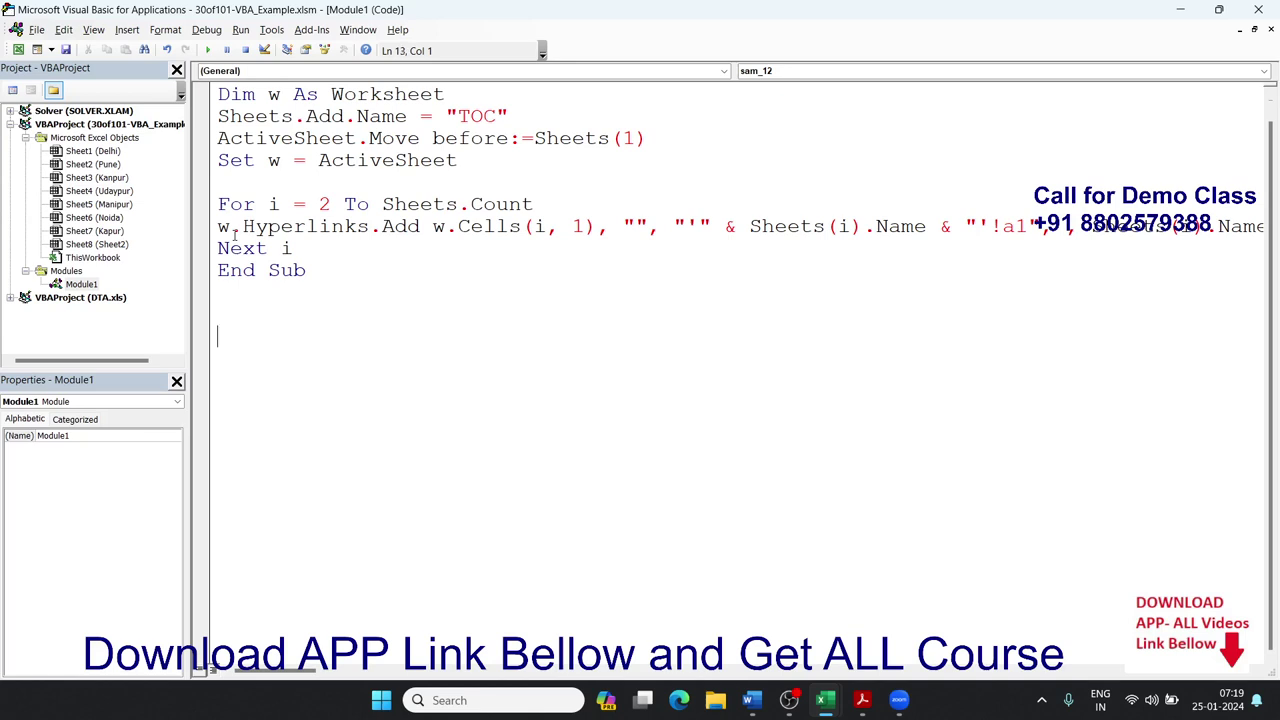
pyautogui.press('Down')
pyautogui.press('Down')
pyautogui.press('Down')
pyautogui.press('Down')
pyautogui.press('Down')
pyautogui.press('Down')
pyautogui.press('Down')
pyautogui.press('Down')
pyautogui.press('Down')
pyautogui.press('Down')
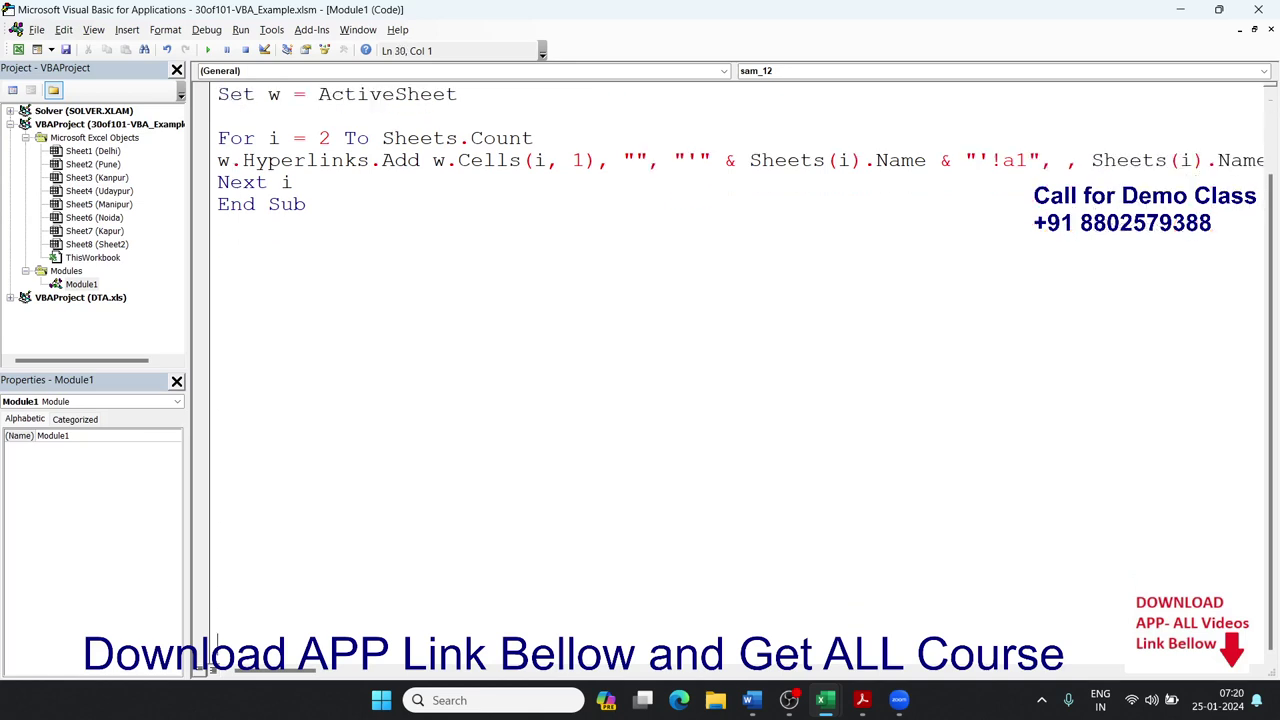
pyautogui.press('Down')
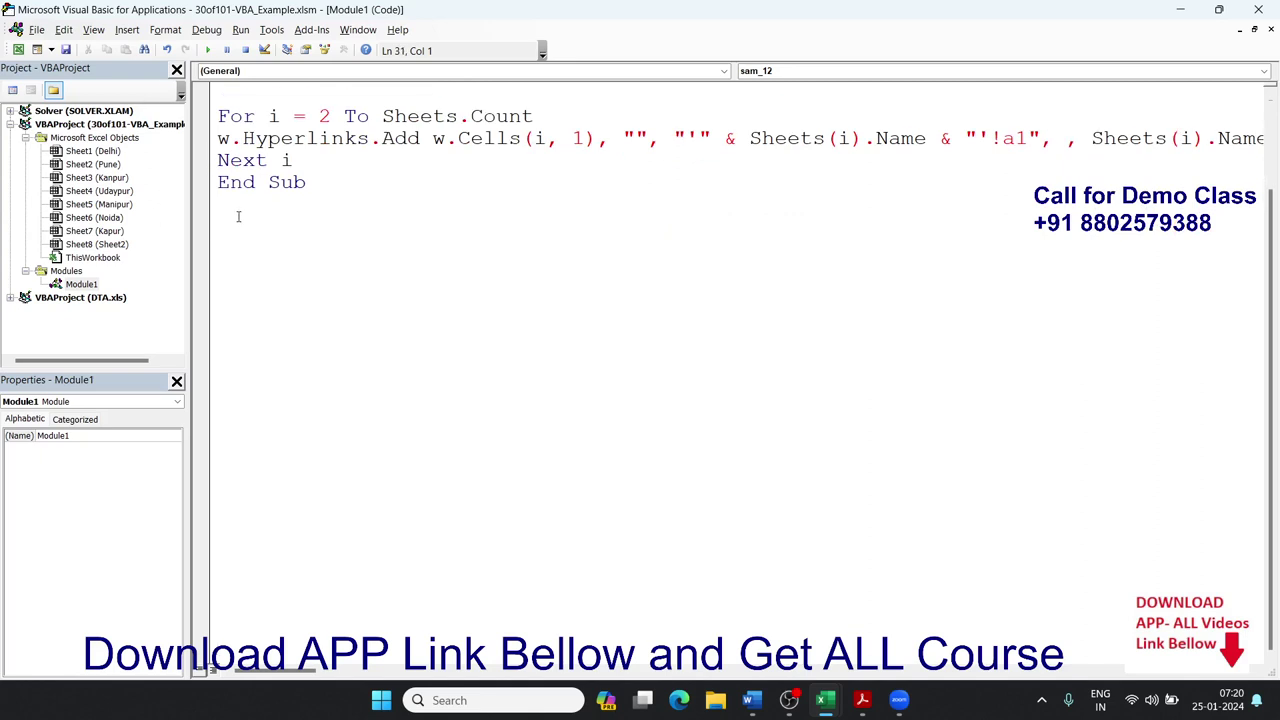
pyautogui.click(238, 231)
# Step: Create a new empty Sub sapl31() procedure, correcting the mistyped 'suv' keyword
pyautogui.write('suv ')
pyautogui.write('sap')
pyautogui.write('l')
pyautogui.write('()')
pyautogui.press('Left')
pyautogui.press('Left')
pyautogui.write('31')
pyautogui.press('Left')
pyautogui.press('Left')
pyautogui.press('Left')
pyautogui.press('Left')
pyautogui.press('Left')
pyautogui.press('Left')
pyautogui.press('BackSpace')
pyautogui.write('b')
pyautogui.press('Return')
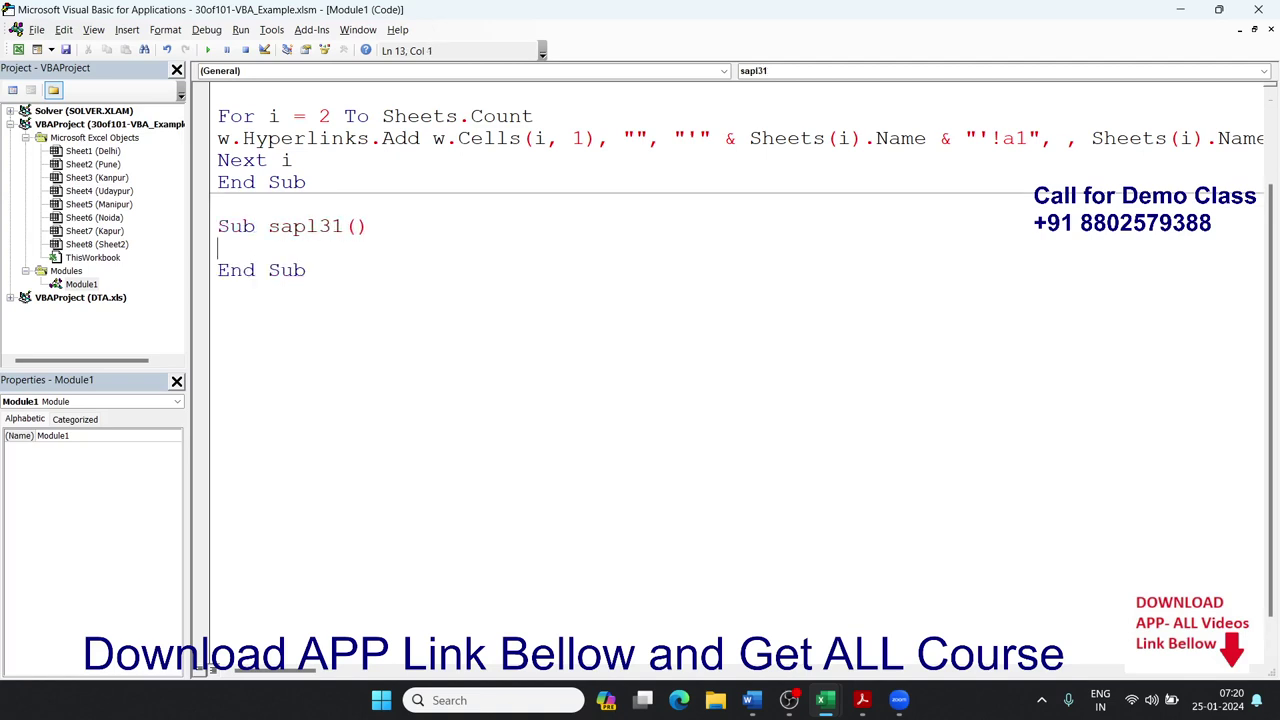
pyautogui.press('Return')
pyautogui.press('Return')
pyautogui.press('Return')
pyautogui.press('Up')
pyautogui.press('Up')
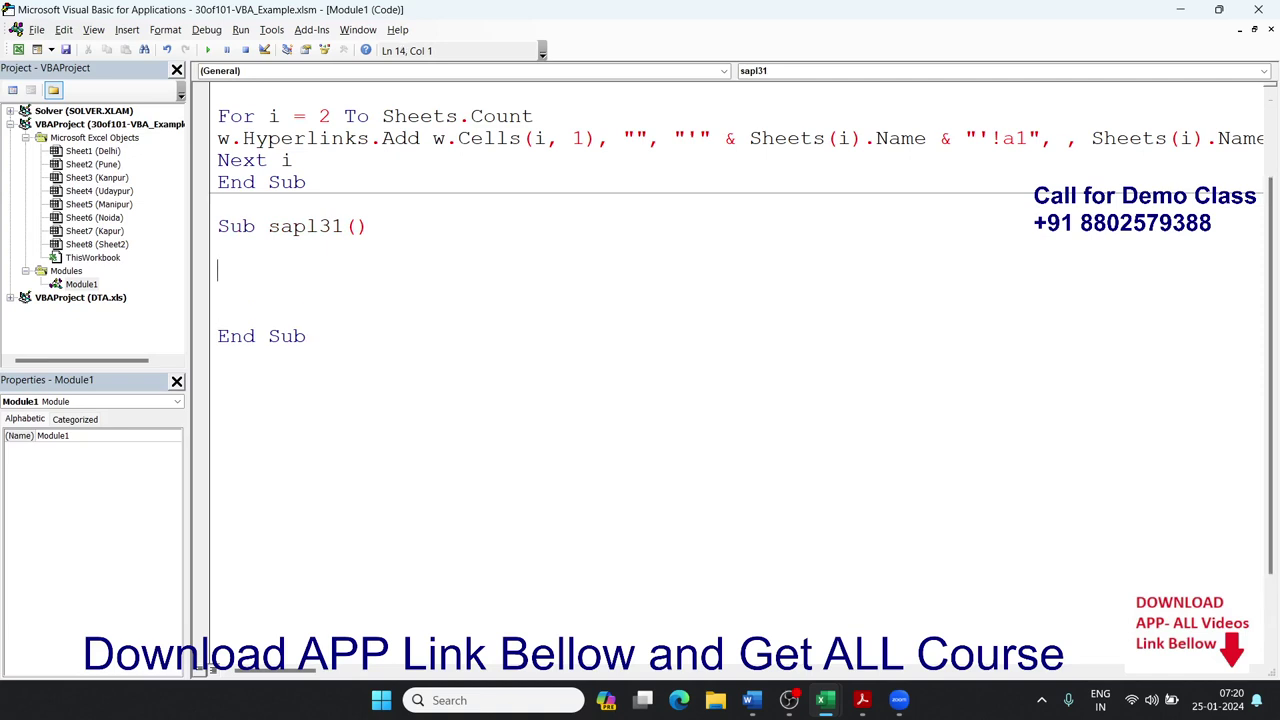
# Step: Declare w As Worksheet, add a sheet named "TOC", and Set w = ActiveSheet
pyautogui.write('dim w')
pyautogui.write(' as wo')
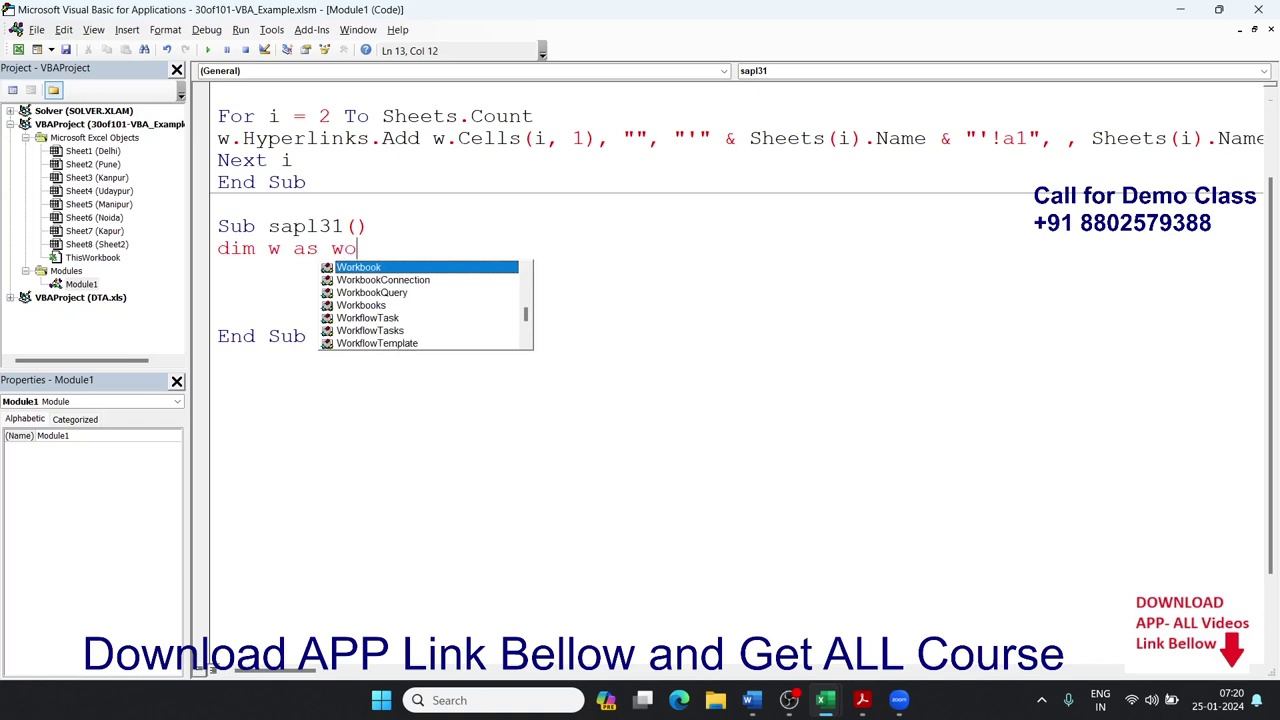
pyautogui.write('rk')
pyautogui.write('s')
pyautogui.press('Tab')
pyautogui.press('Return')
pyautogui.press('Return')
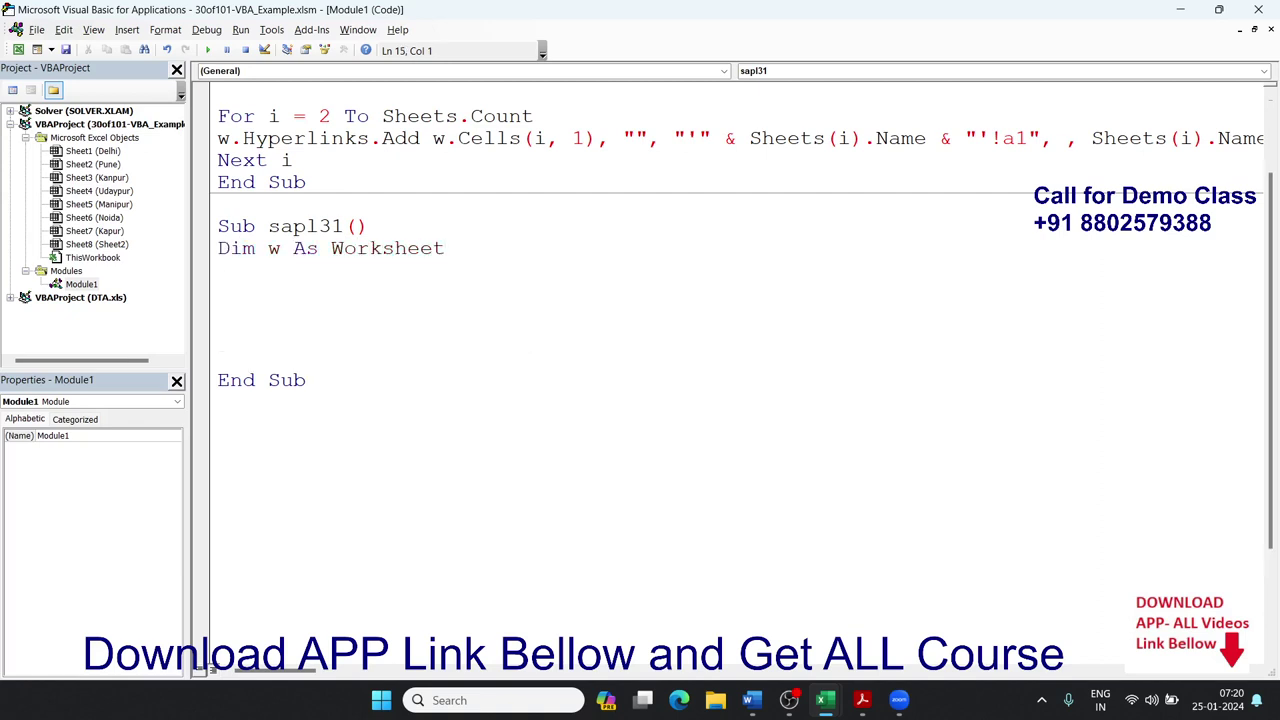
pyautogui.write('sh')
pyautogui.write('eets.ad')
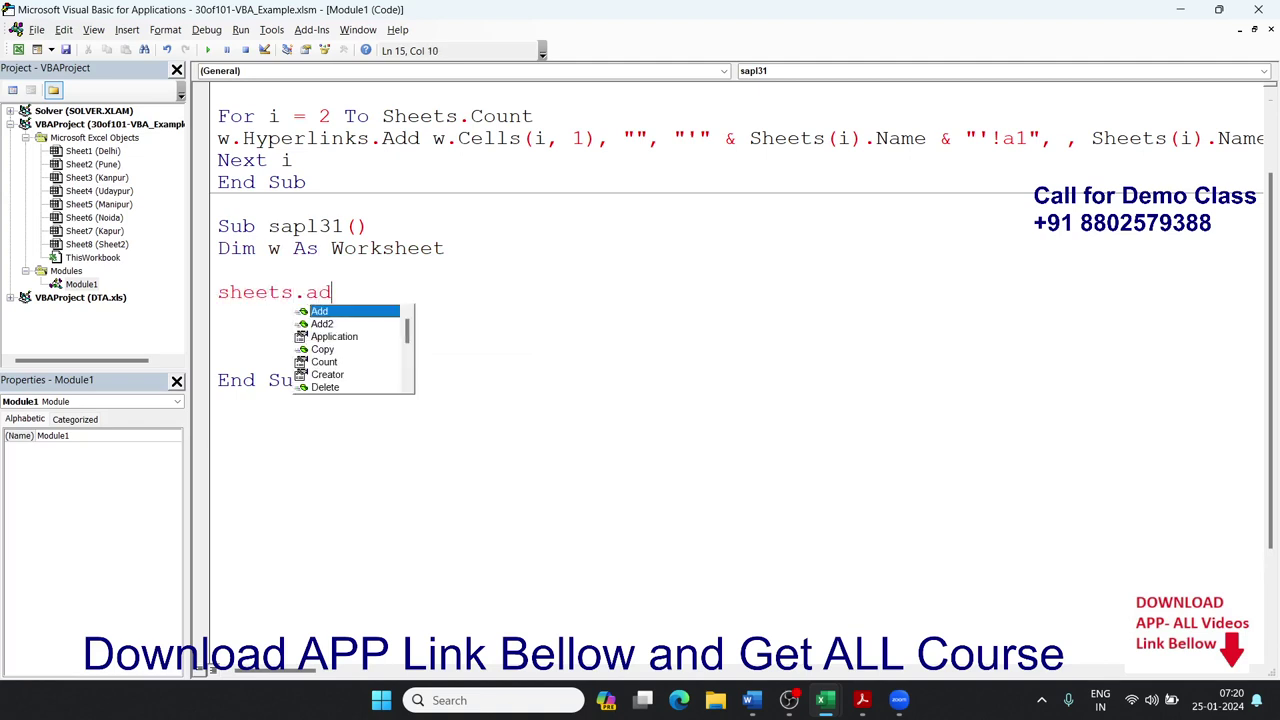
pyautogui.press('Tab')
pyautogui.write('.n')
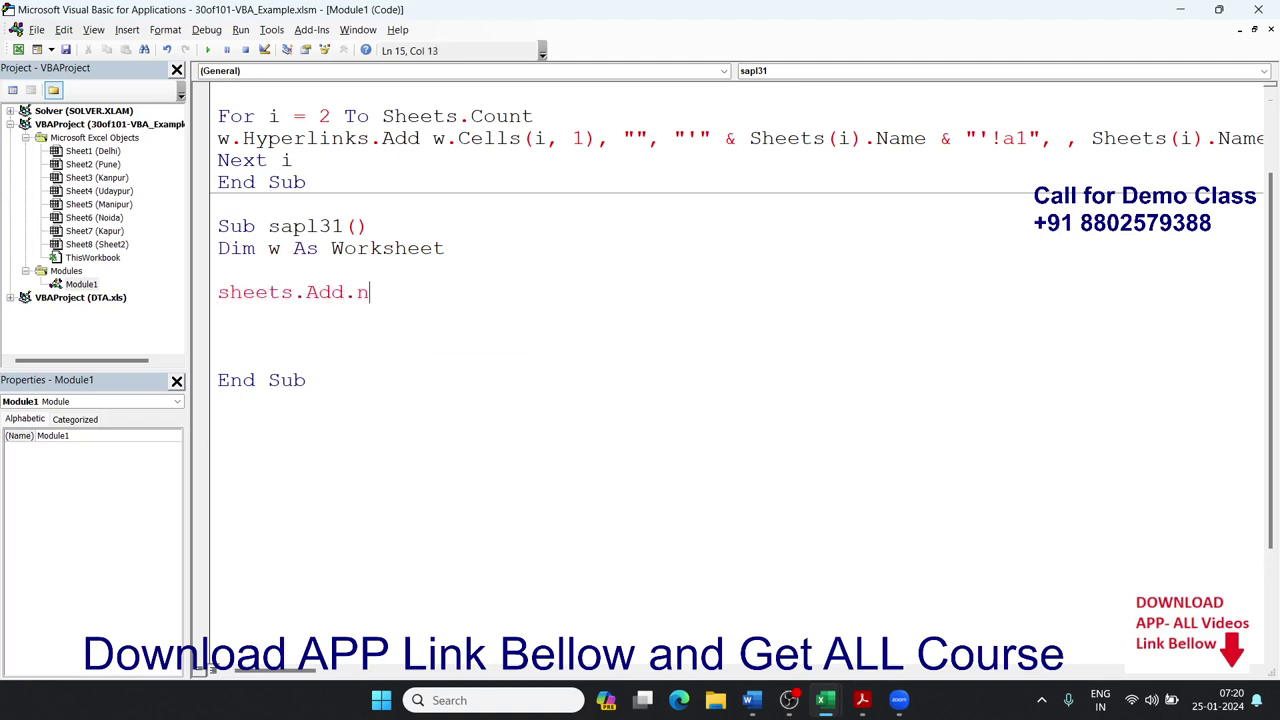
pyautogui.write('ame ="')
pyautogui.write('TOC')
pyautogui.press('Return')
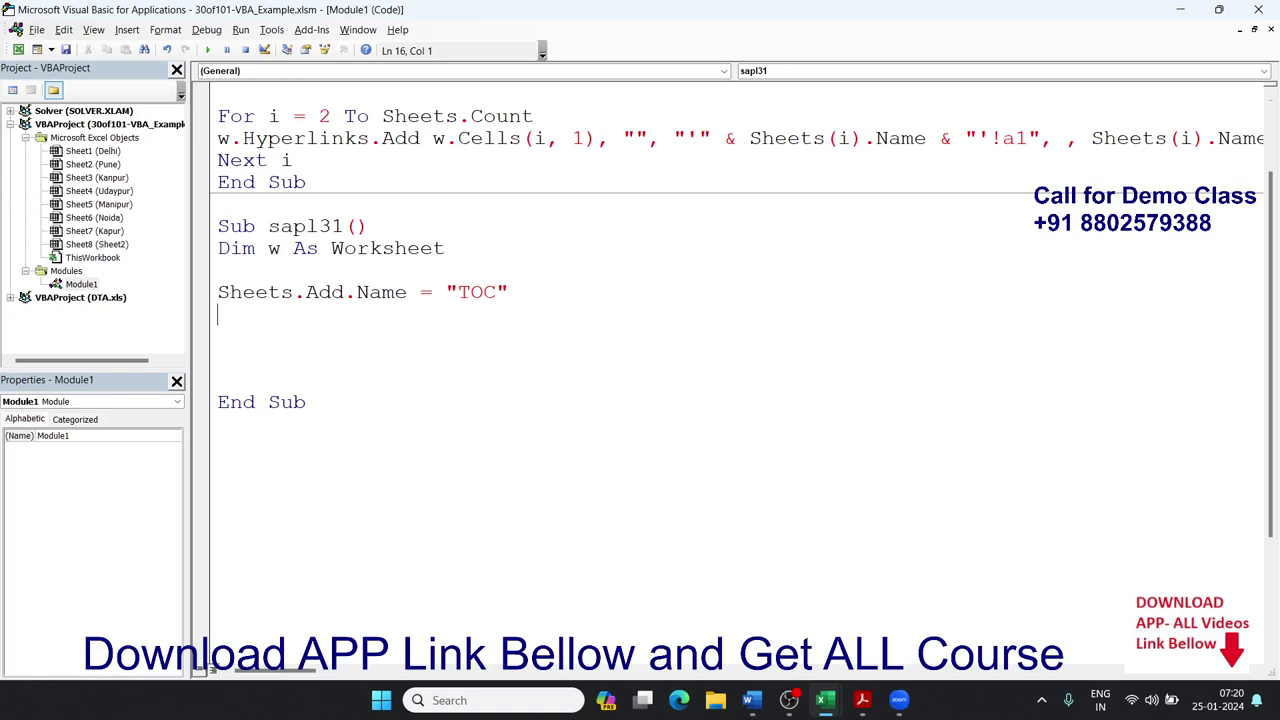
pyautogui.write('set')
pyautogui.write(' w= ')
pyautogui.write('a')
pyautogui.write('ctive')
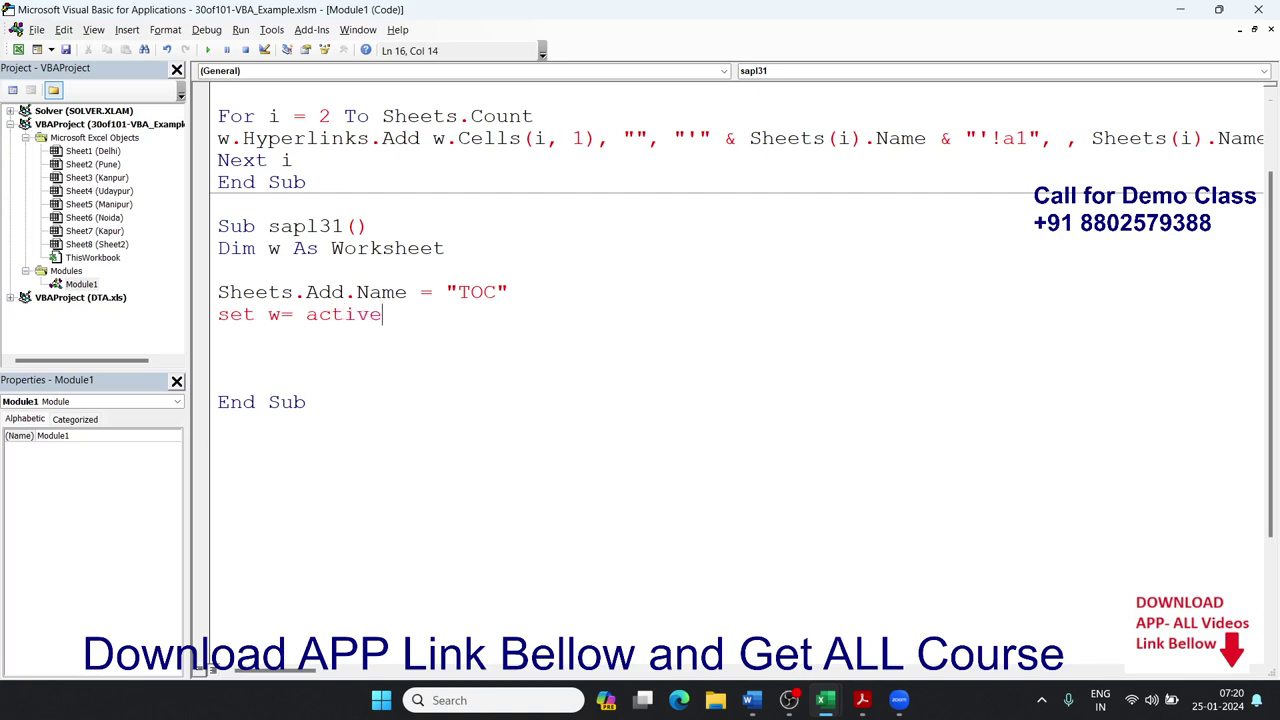
pyautogui.write('sheet')
pyautogui.press('Return')
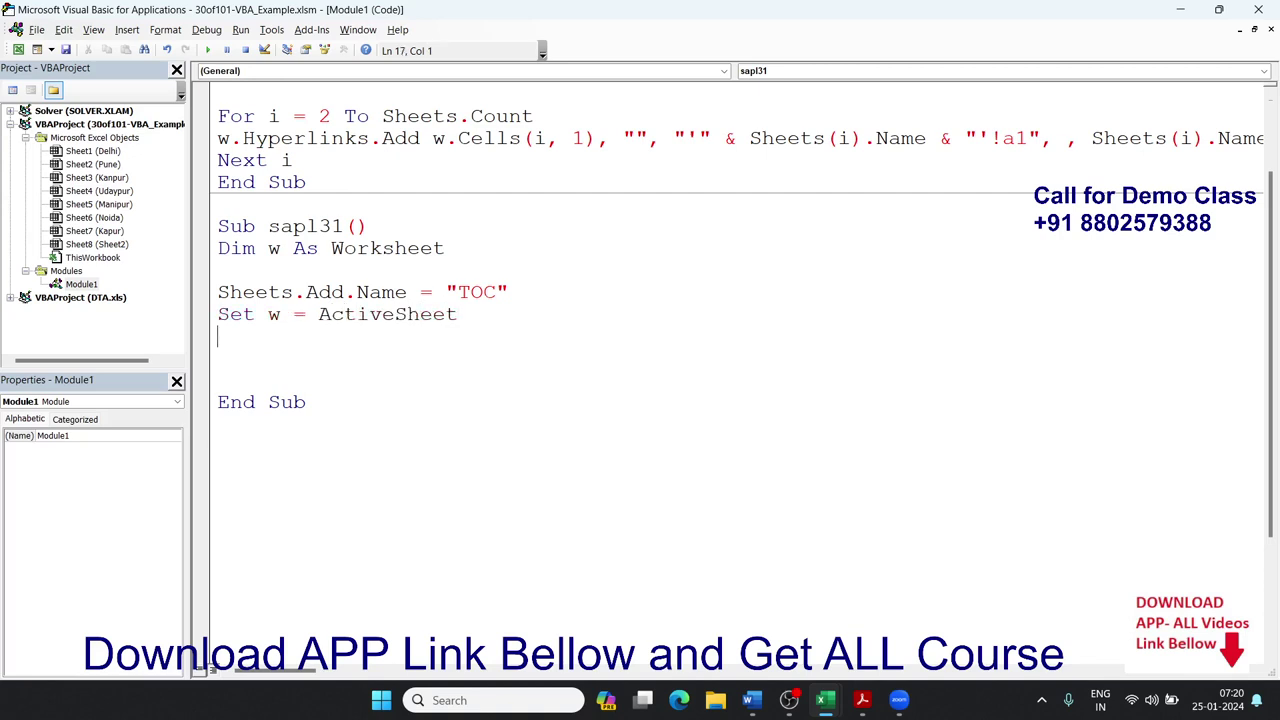
# Step: Add the line w.Move before:=Sheets(1), fixing the 'befoer' typo
pyautogui.doubleClick(471, 292)
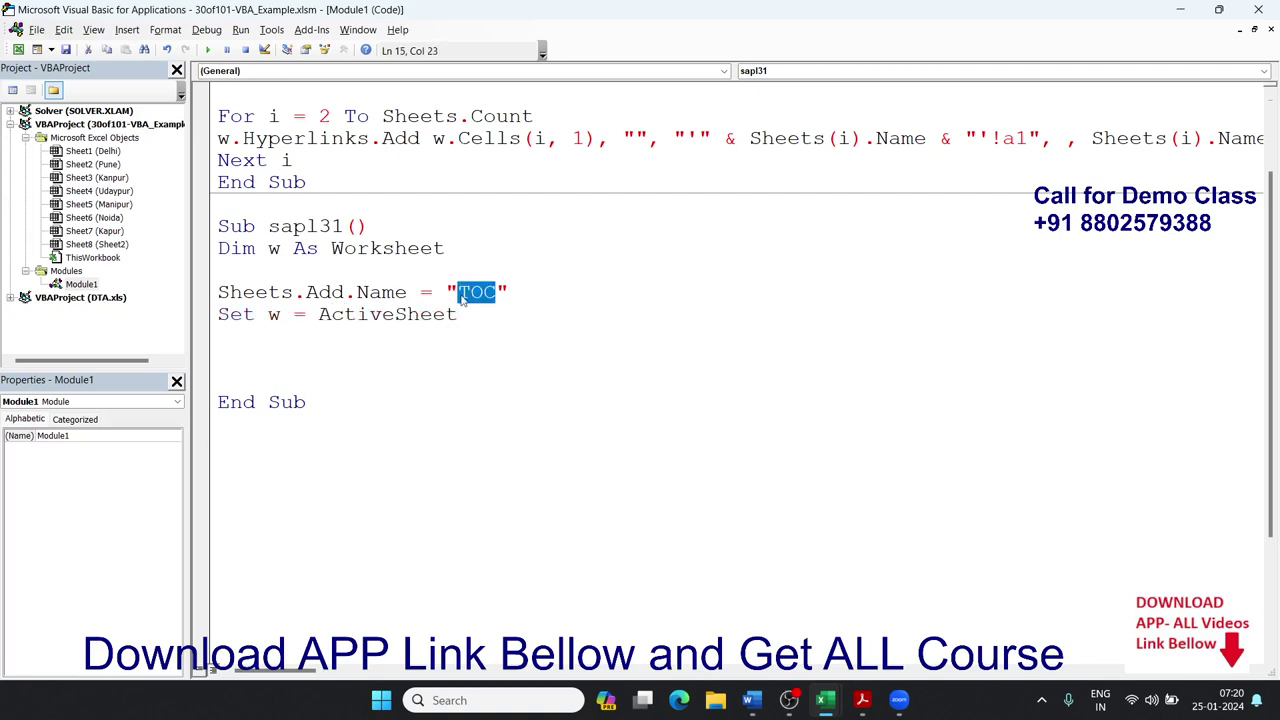
pyautogui.click(303, 334)
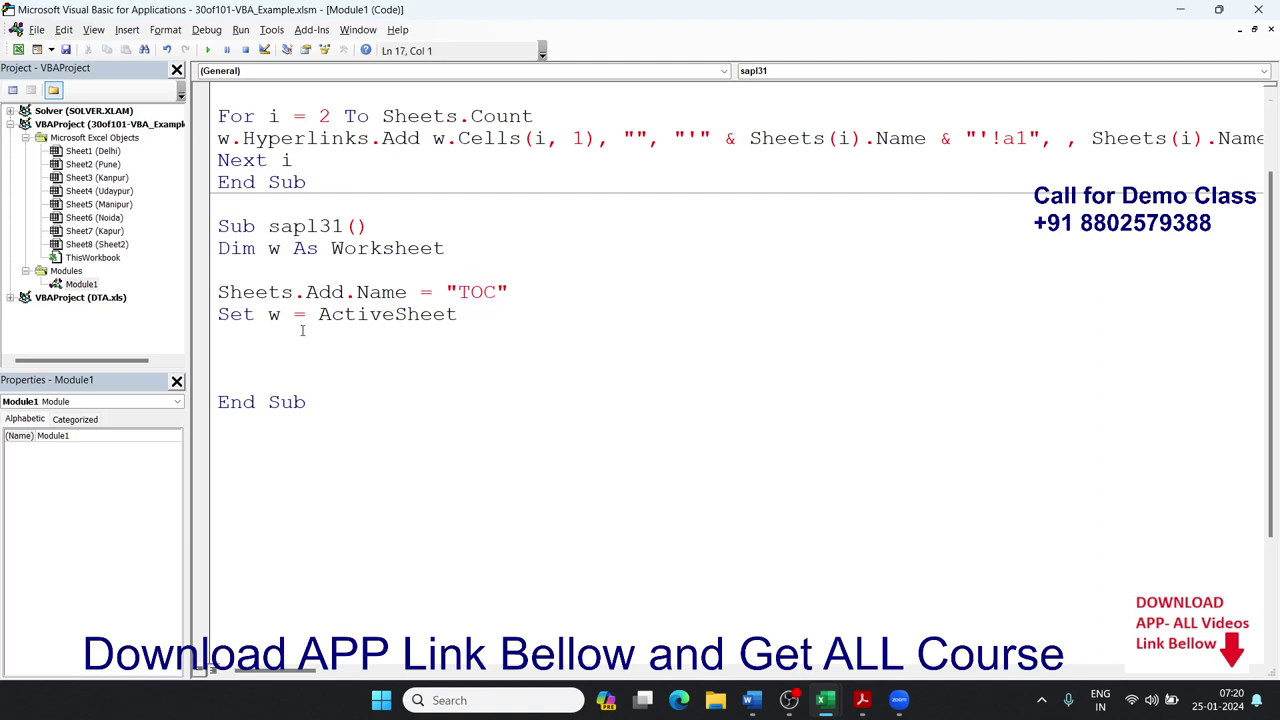
pyautogui.write('w.')
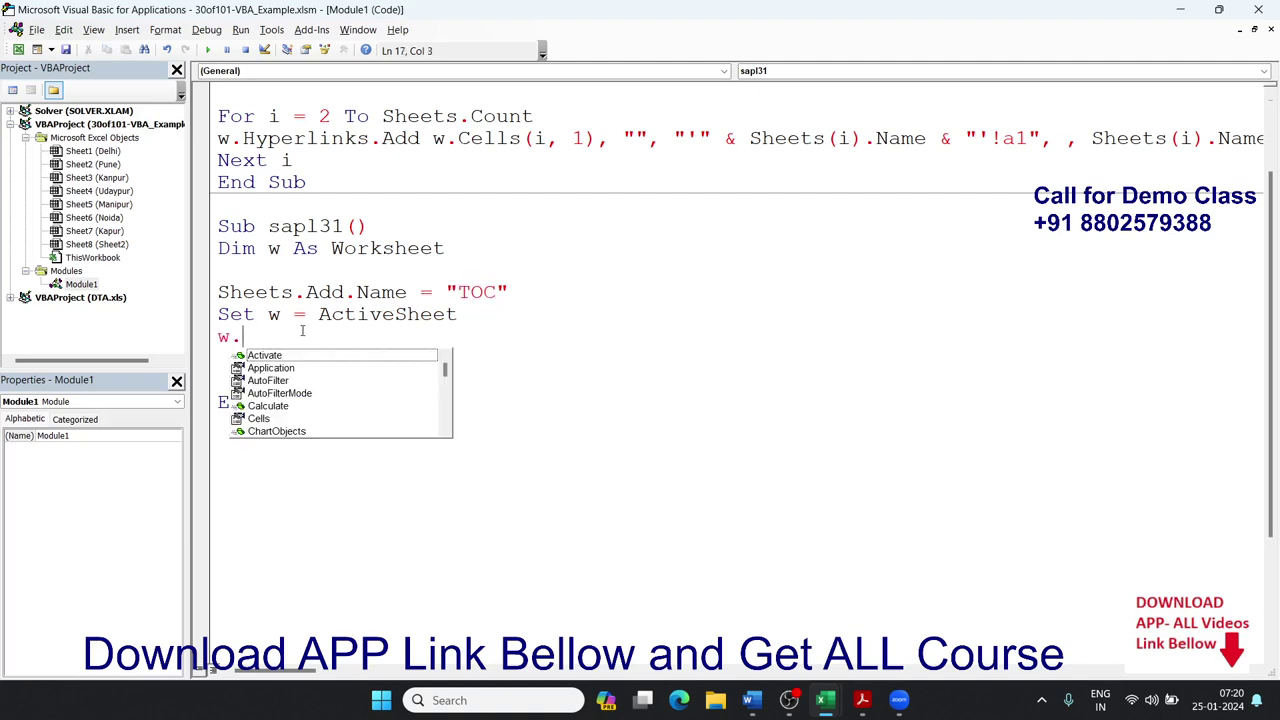
pyautogui.write('Mov')
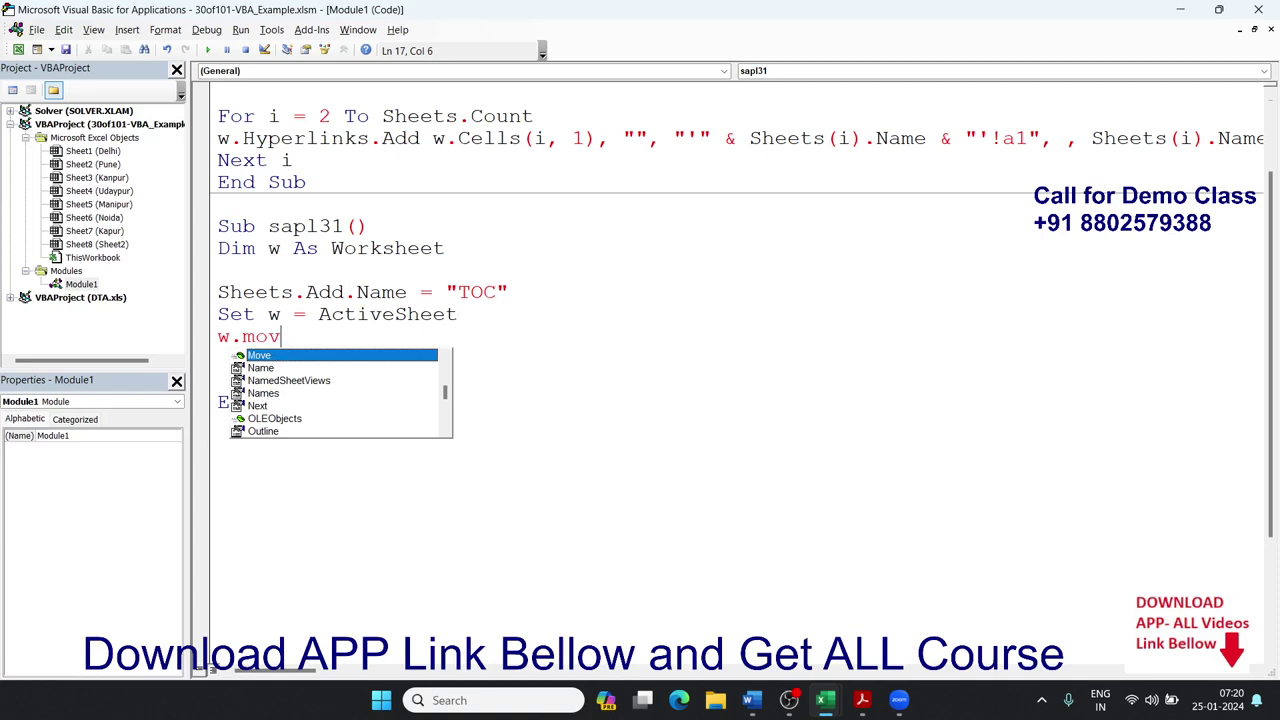
pyautogui.write('e be')
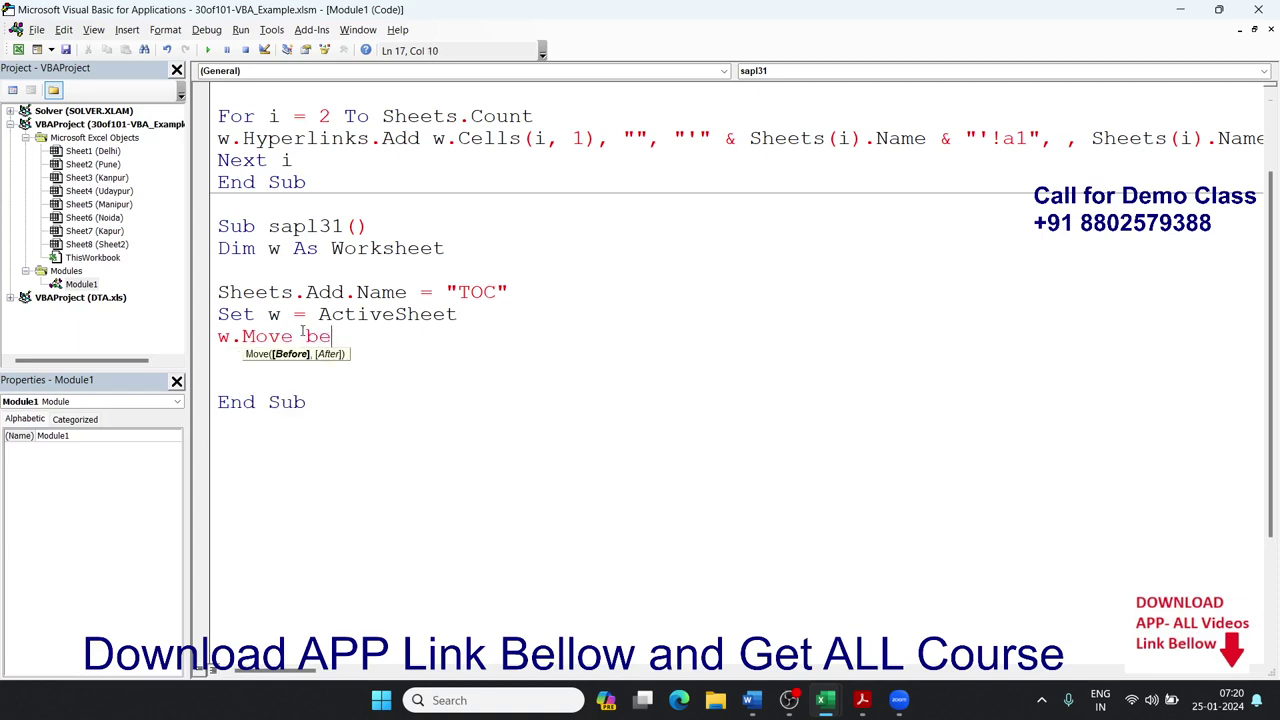
pyautogui.write('foer')
pyautogui.press('BackSpace')
pyautogui.press('BackSpace')
pyautogui.write('re')
pyautogui.write(':=')
pyautogui.write('sheets')
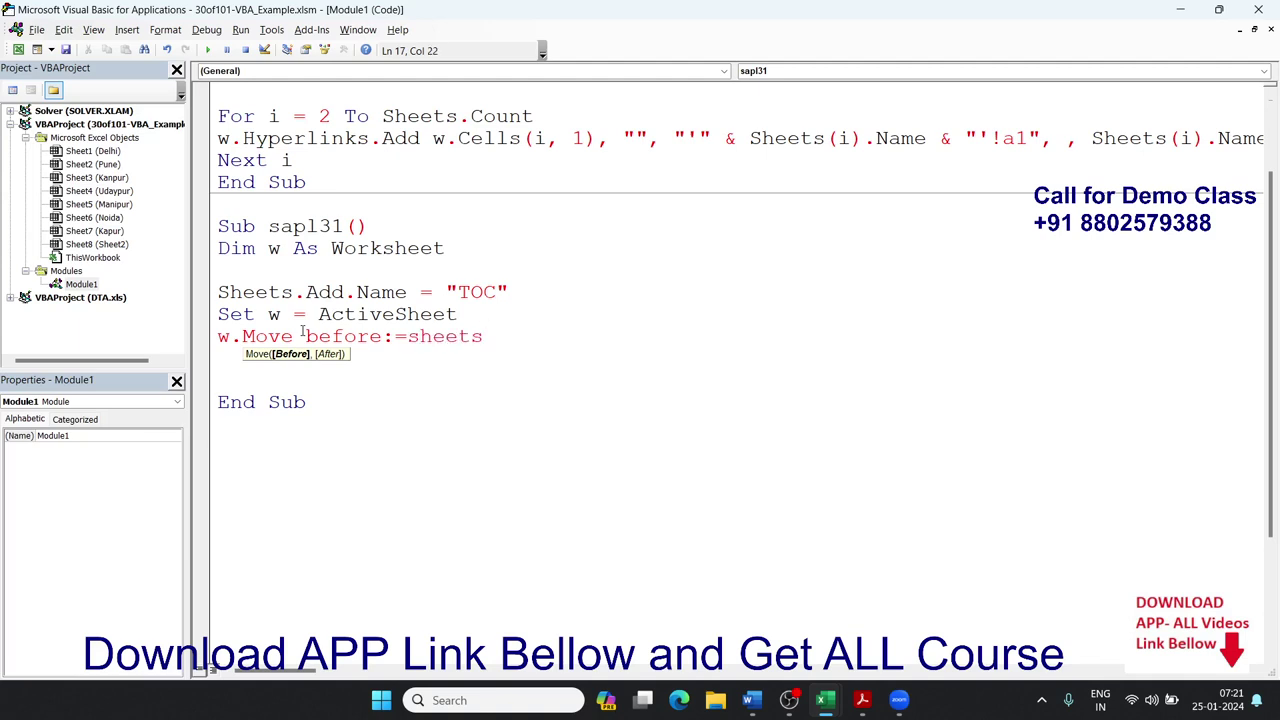
pyautogui.write('(1')
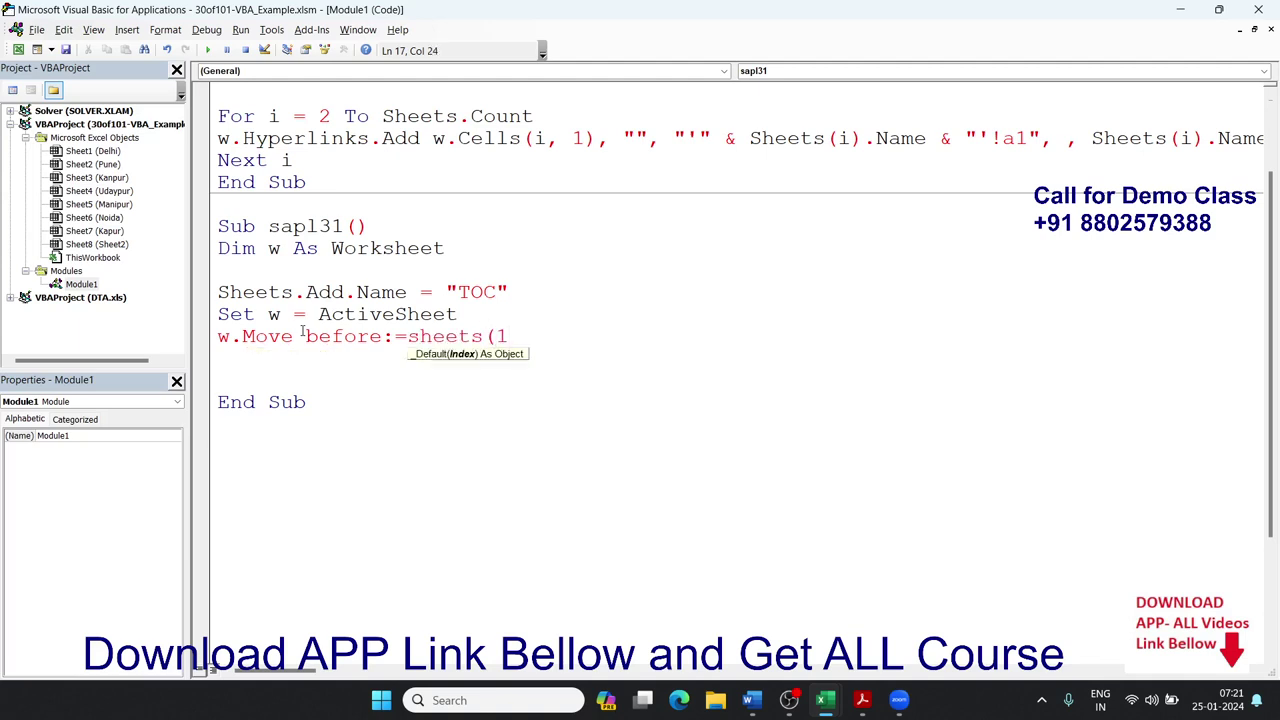
pyautogui.write(')')
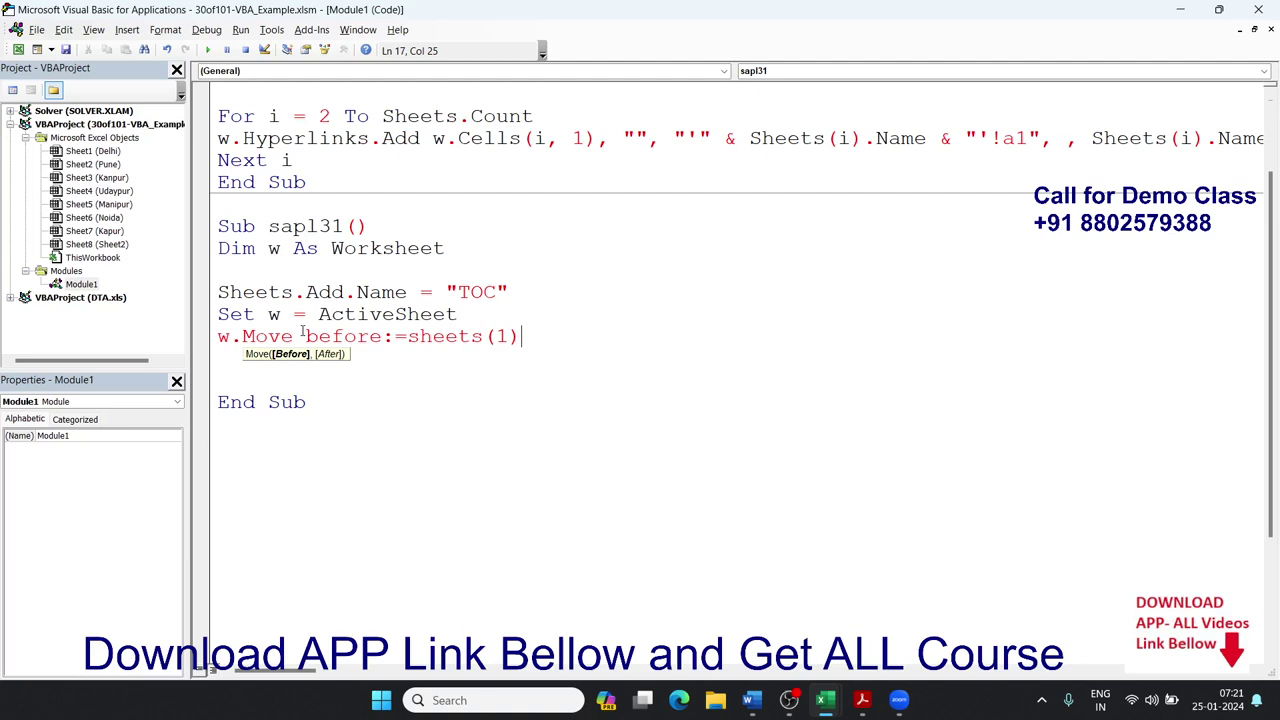
# Step: Add the line Range("A1").Value = "Sheet_Name", correcting typos along the way
pyautogui.press('Return')
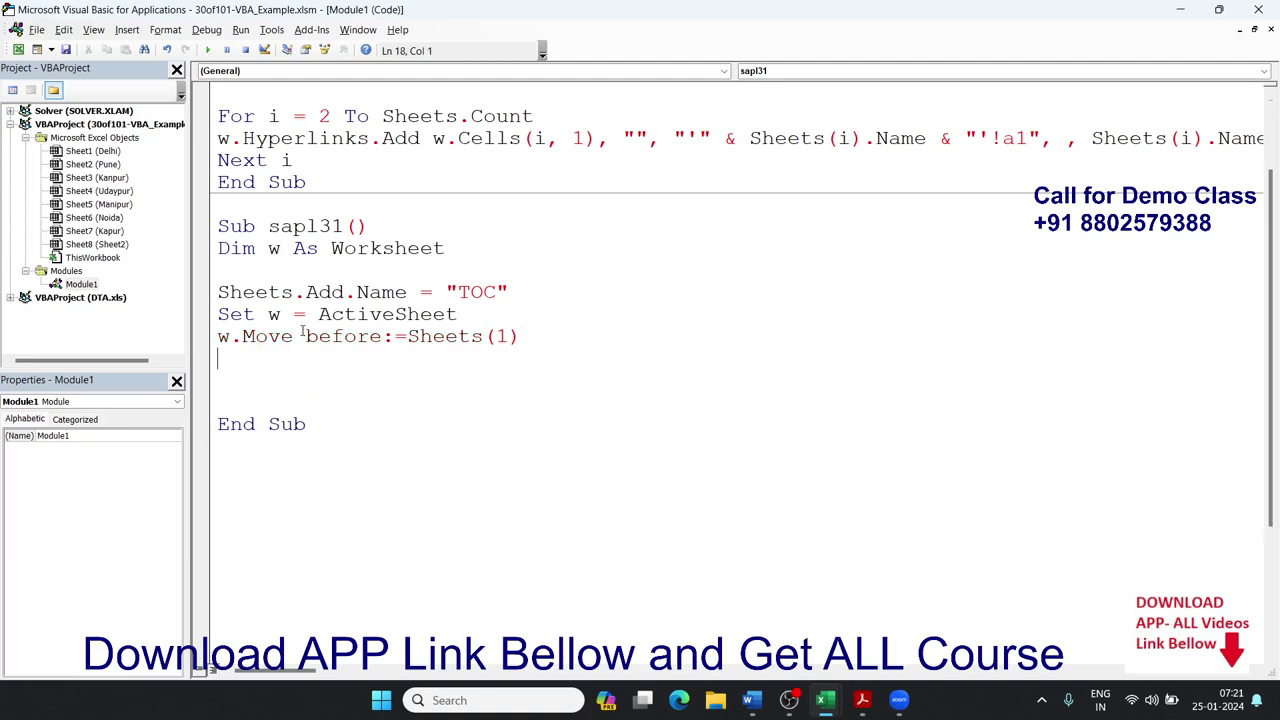
pyautogui.write('range')
pyautogui.write('(')
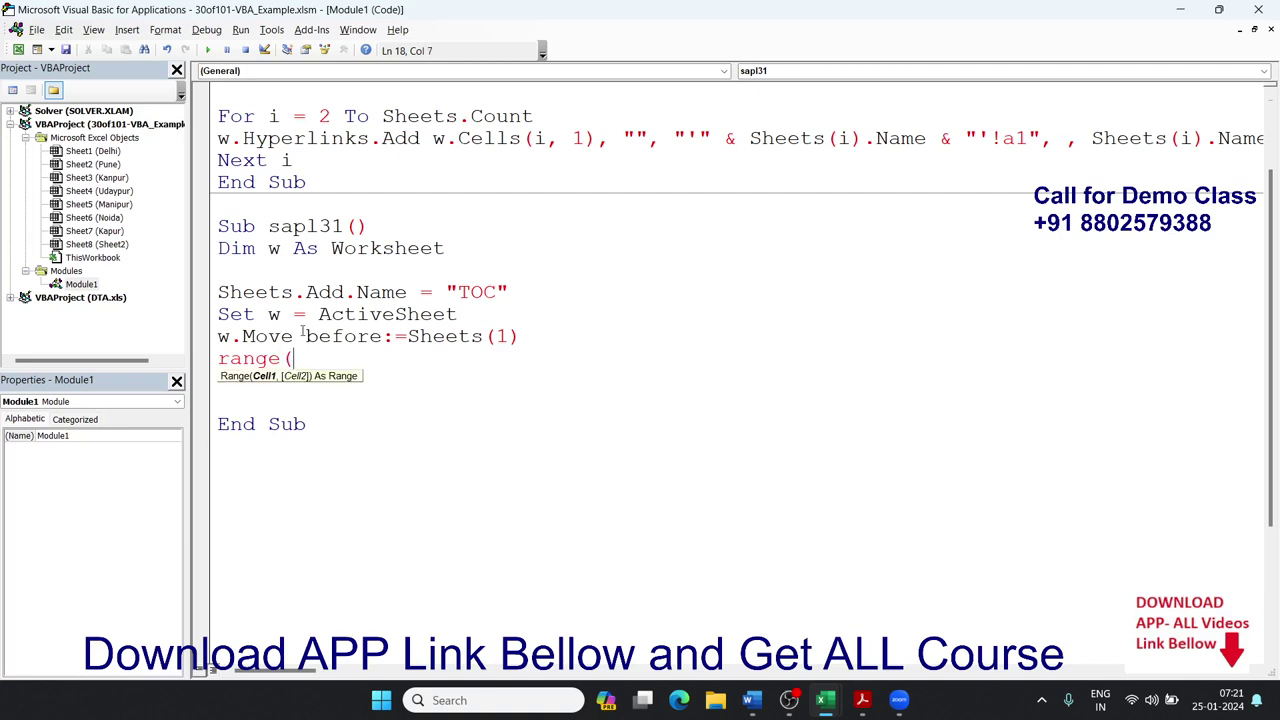
pyautogui.write('"')
pyautogui.write('S')
pyautogui.press('BackSpace')
pyautogui.write('Sheets')
pyautogui.write('_N')
pyautogui.press('BackSpace')
pyautogui.press('BackSpace')
pyautogui.press('BackSpace')
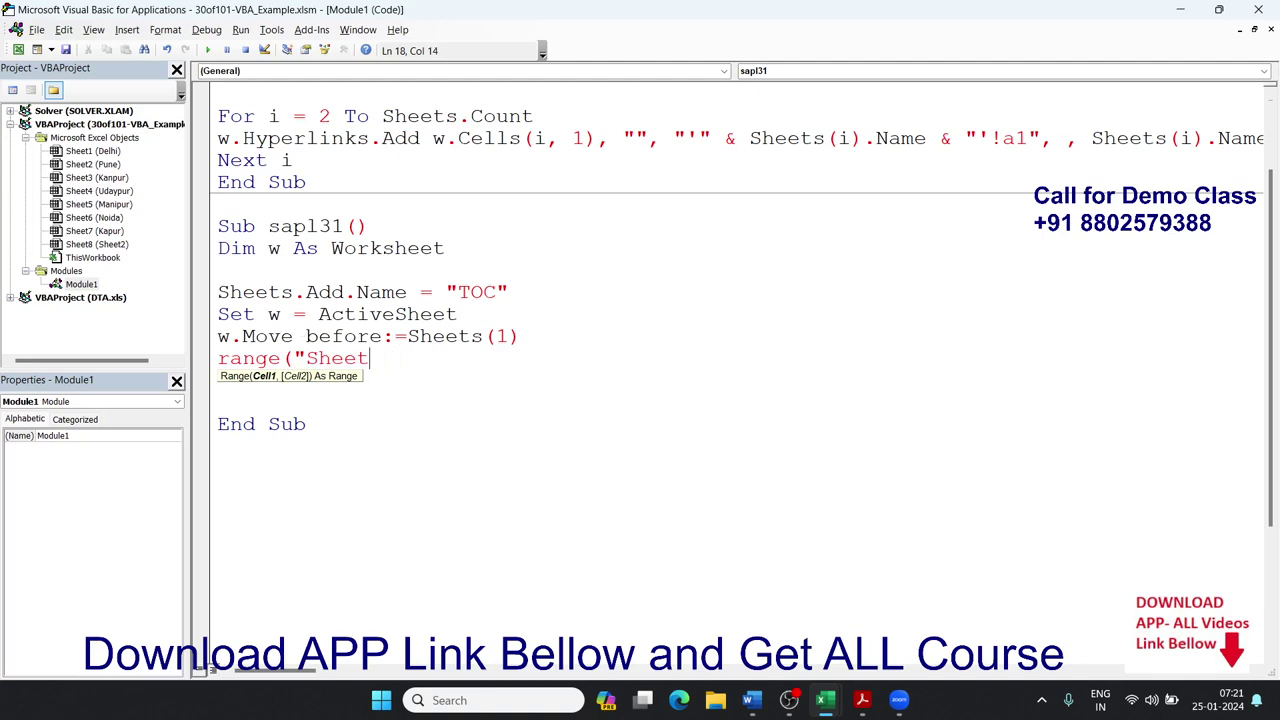
pyautogui.press('BackSpace')
pyautogui.press('BackSpace')
pyautogui.press('BackSpace')
pyautogui.press('BackSpace')
pyautogui.press('BackSpace')
pyautogui.write('A')
pyautogui.write('1")')
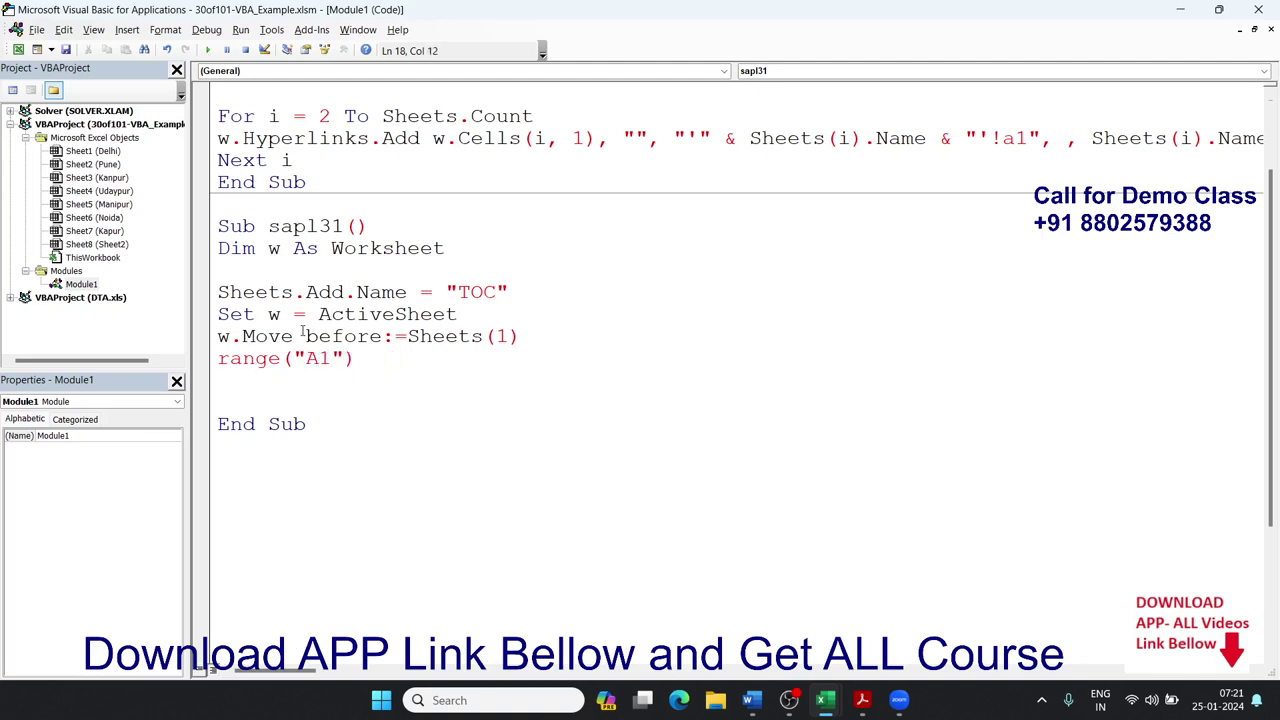
pyautogui.write('.S')
pyautogui.press('BackSpace')
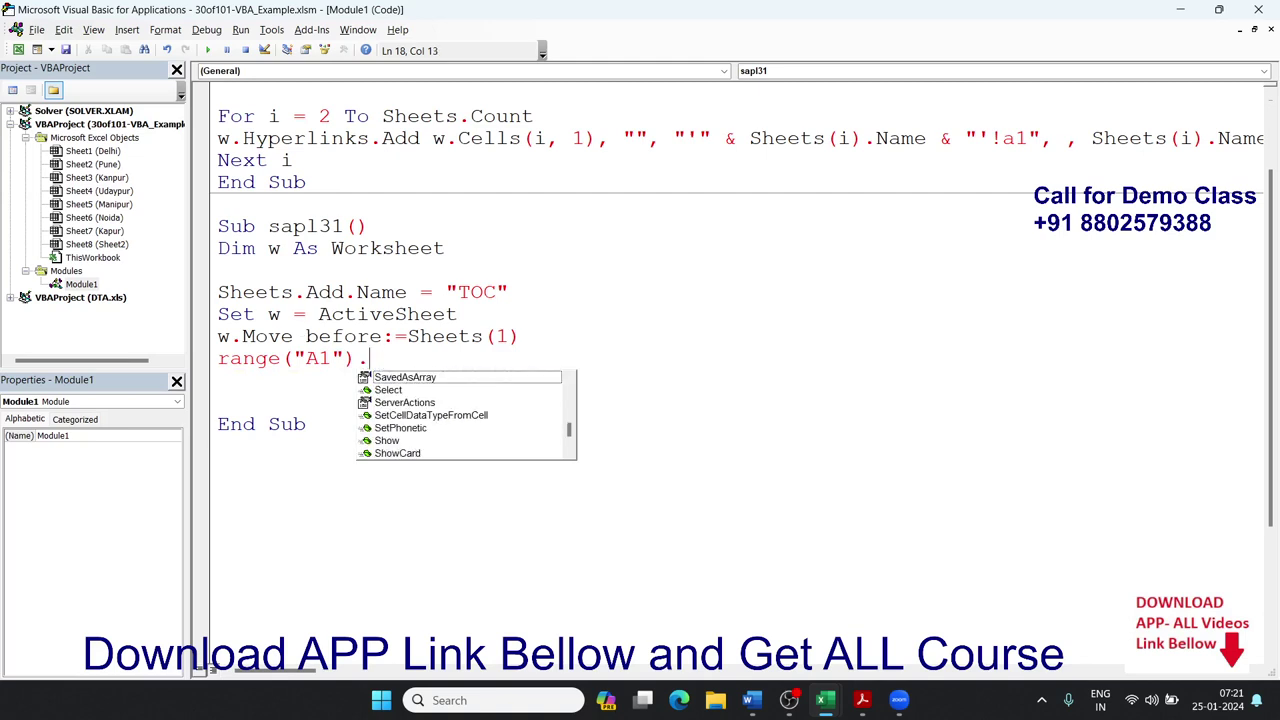
pyautogui.write('V')
pyautogui.press('Down')
pyautogui.press('Tab')
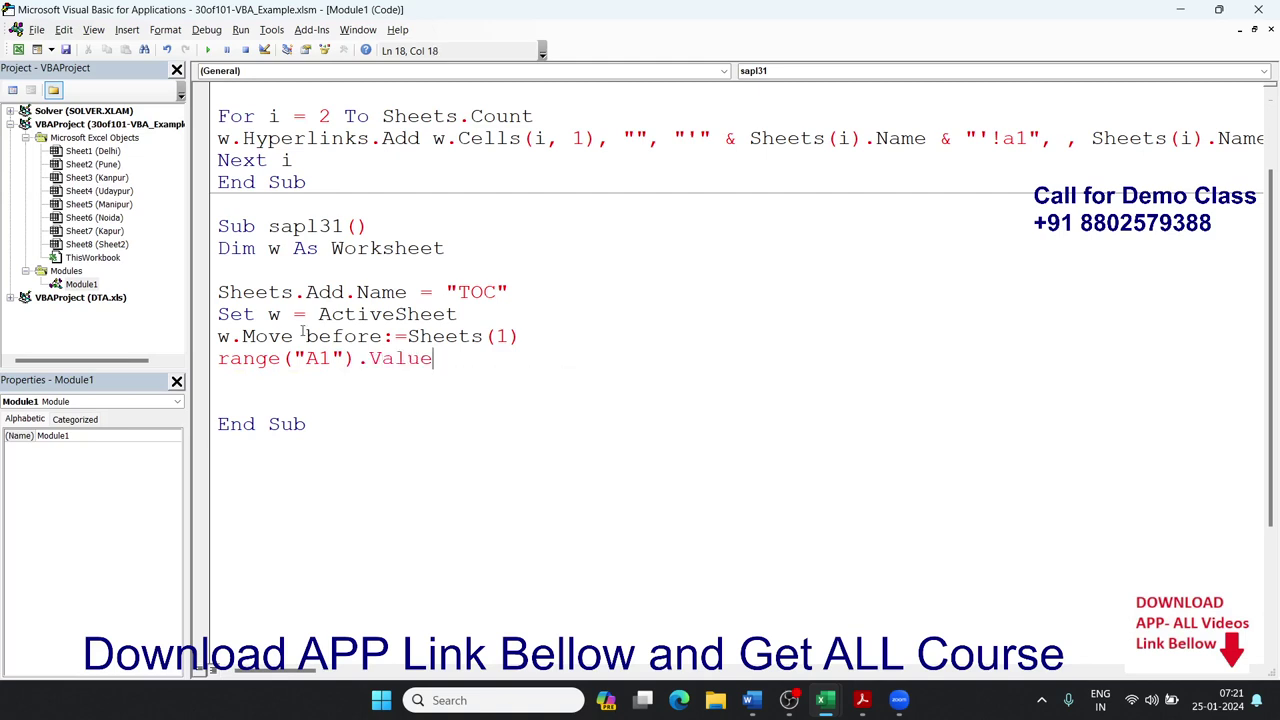
pyautogui.write('="S')
pyautogui.write('heets')
pyautogui.press('BackSpace')
pyautogui.write('_Name')
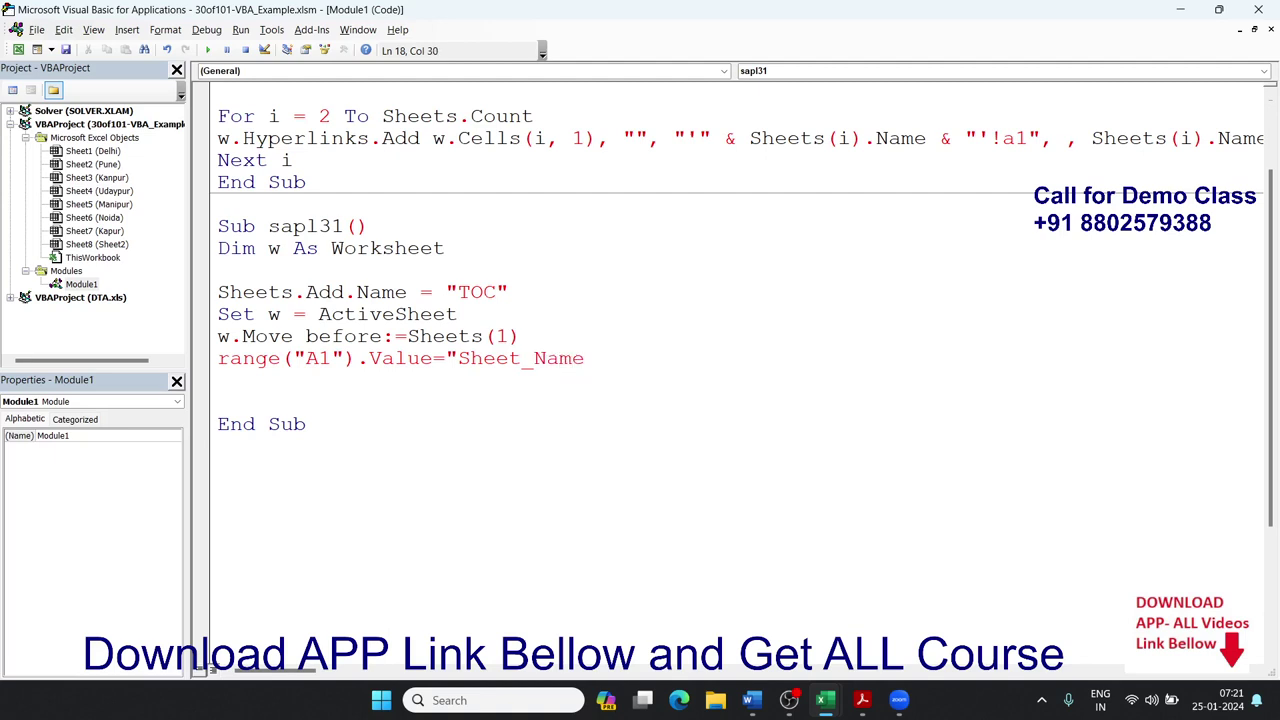
pyautogui.write('"')
# Step: After a blank line, begin the loop header 'for i = 2 to sheets.cou'
pyautogui.press('Return')
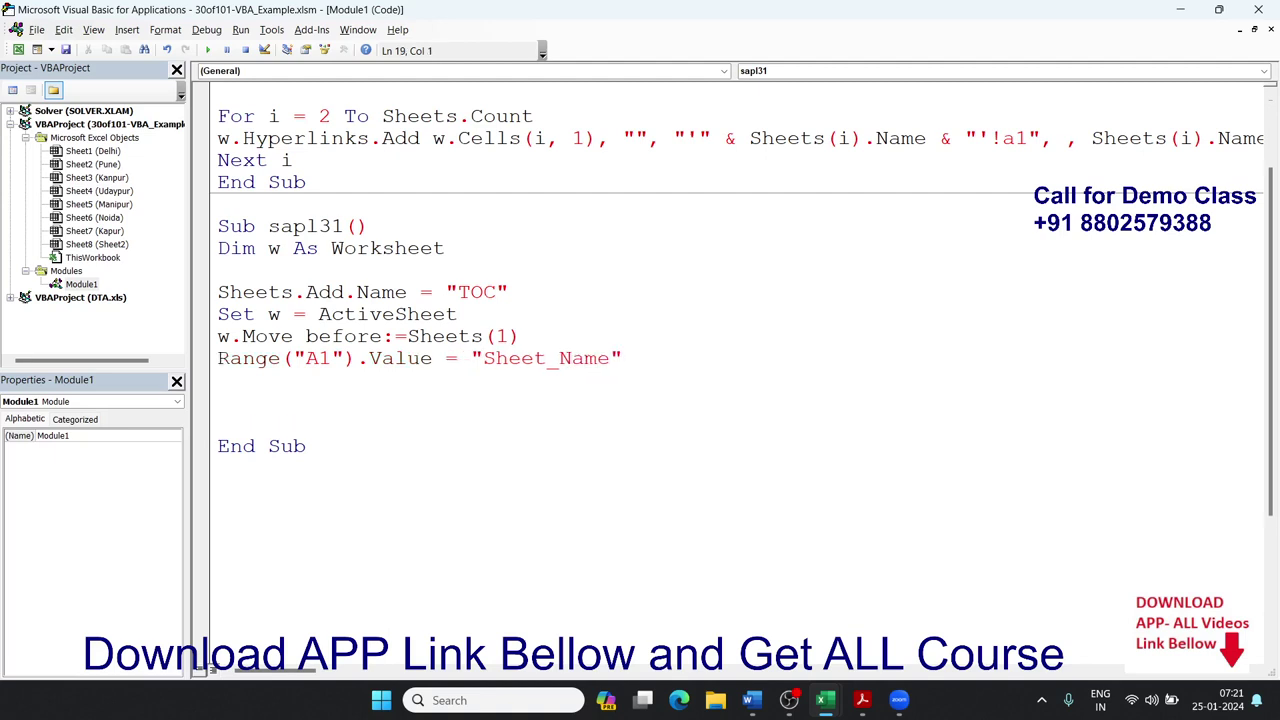
pyautogui.press('Return')
pyautogui.write('for i')
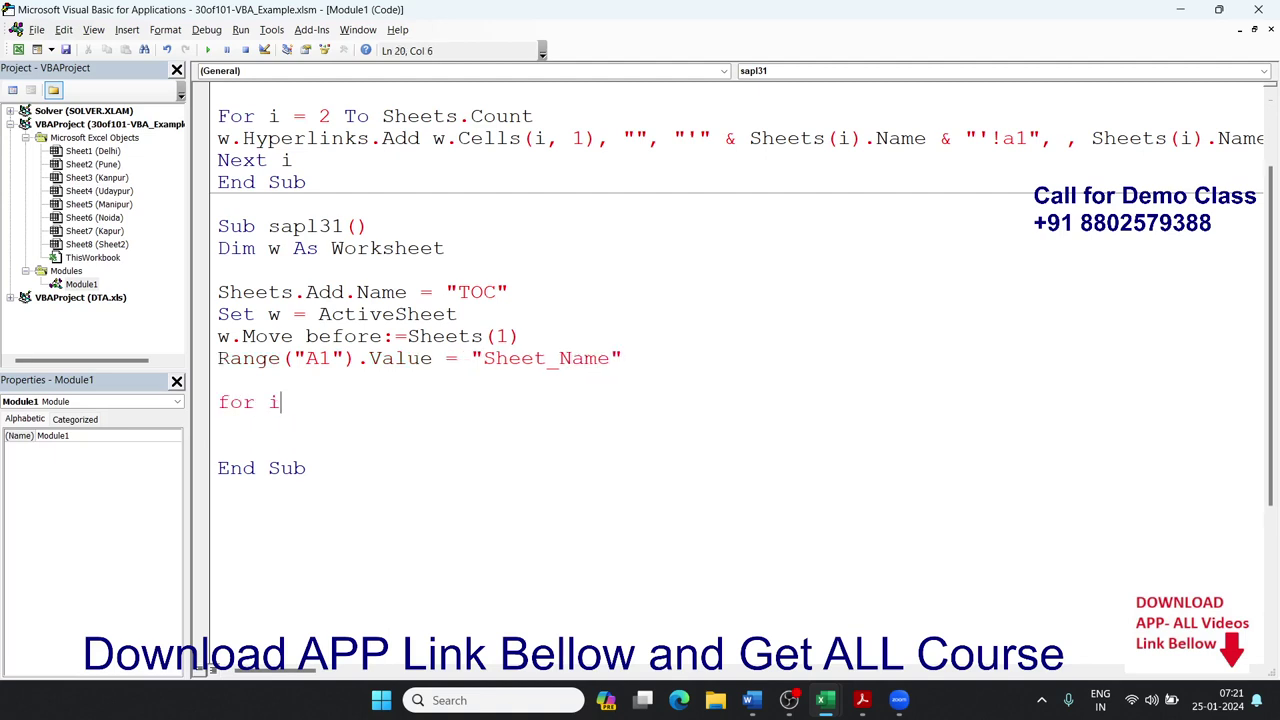
pyautogui.write(' = 2 ')
pyautogui.write('to ')
pyautogui.write('sheets.')
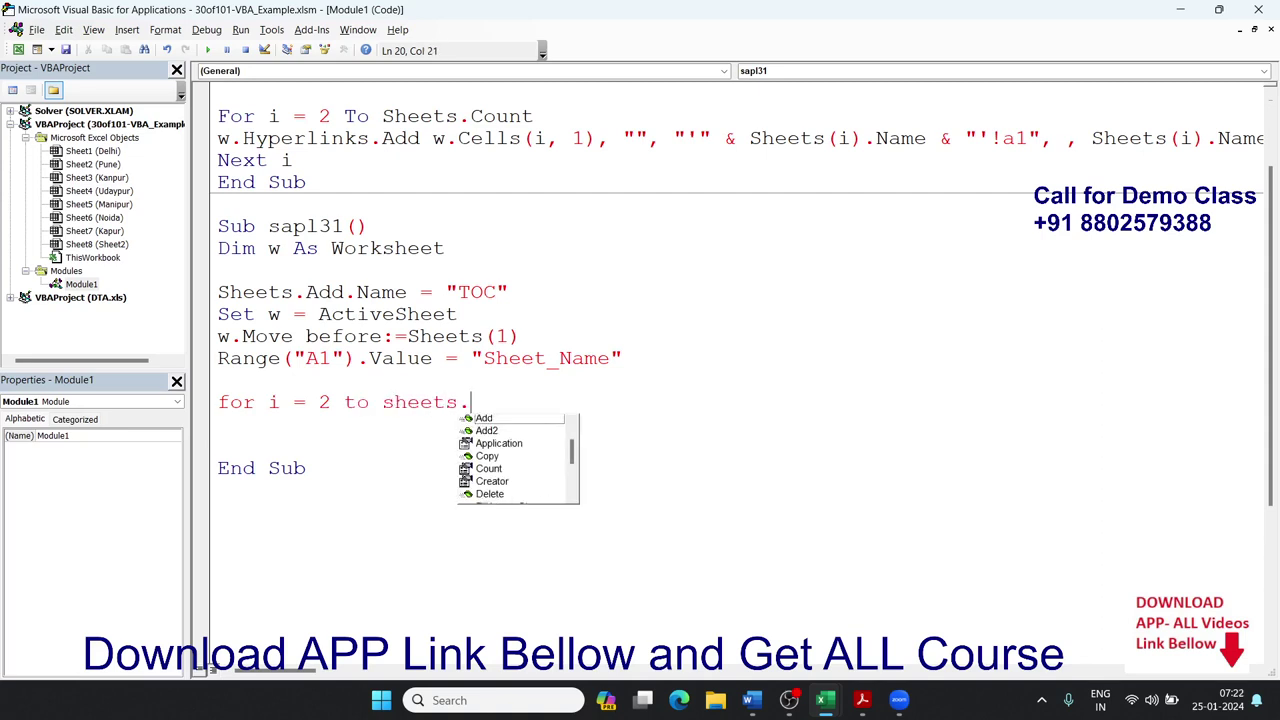
pyautogui.write('cou')
# Step: Complete the For i = 2 To Sheets.Count header and close the loop with Next i
pyautogui.press('Tab')
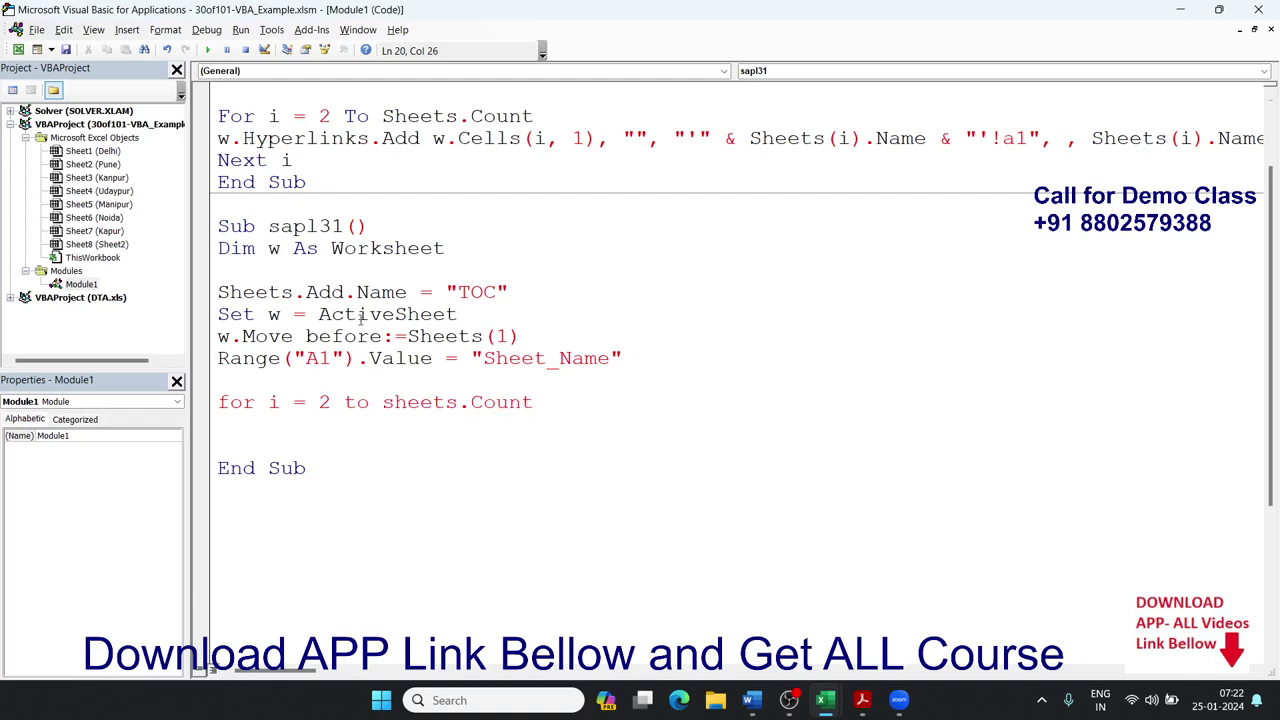
pyautogui.press('Return')
pyautogui.press('Return')
pyautogui.press('Return')
pyautogui.write('ne')
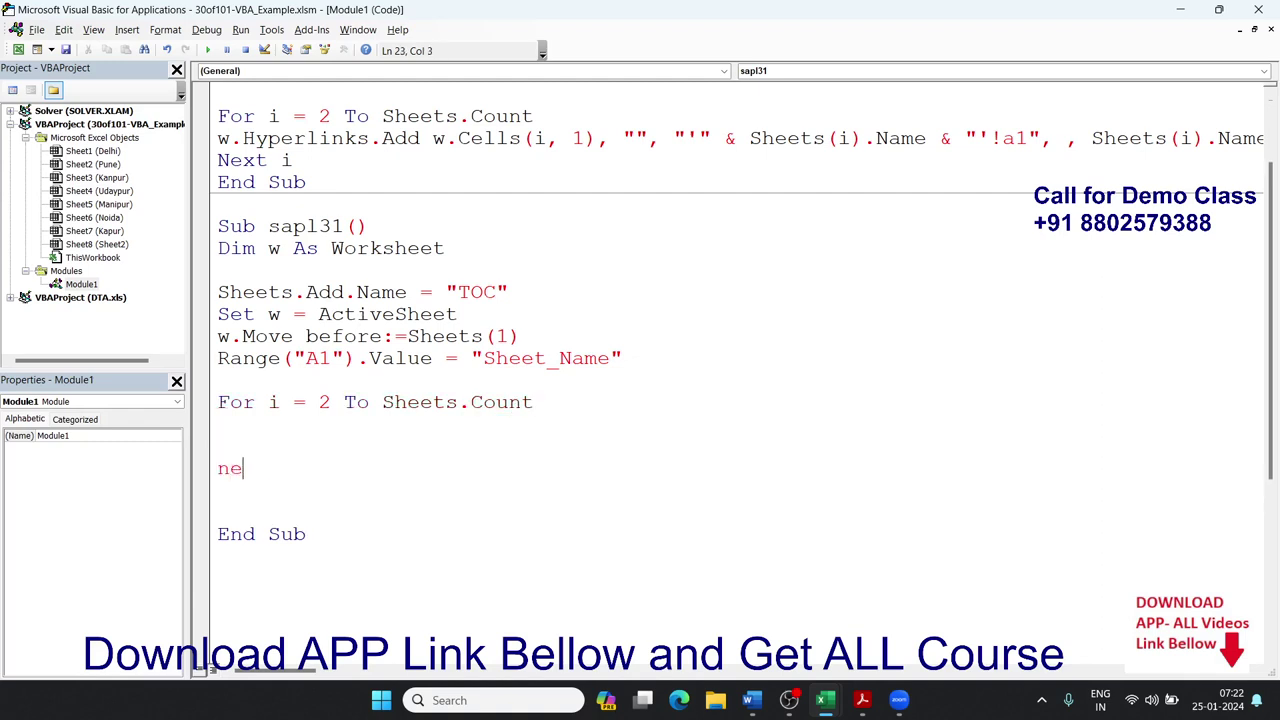
pyautogui.write('xt i')
pyautogui.press('Up')
pyautogui.press('Return')
pyautogui.press('Return')
pyautogui.press('Up')
pyautogui.press('Up')
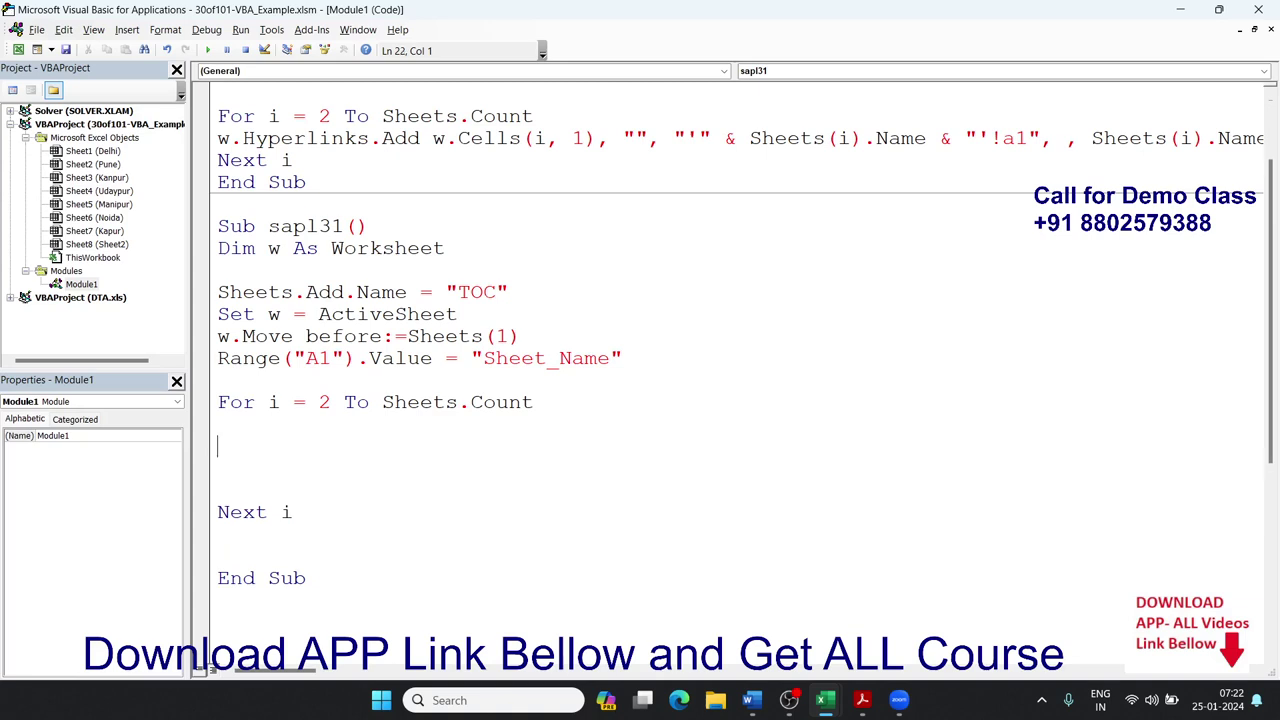
# Step: Inside the loop, start a w.Hyperlinks line using autocomplete
pyautogui.write('w.')
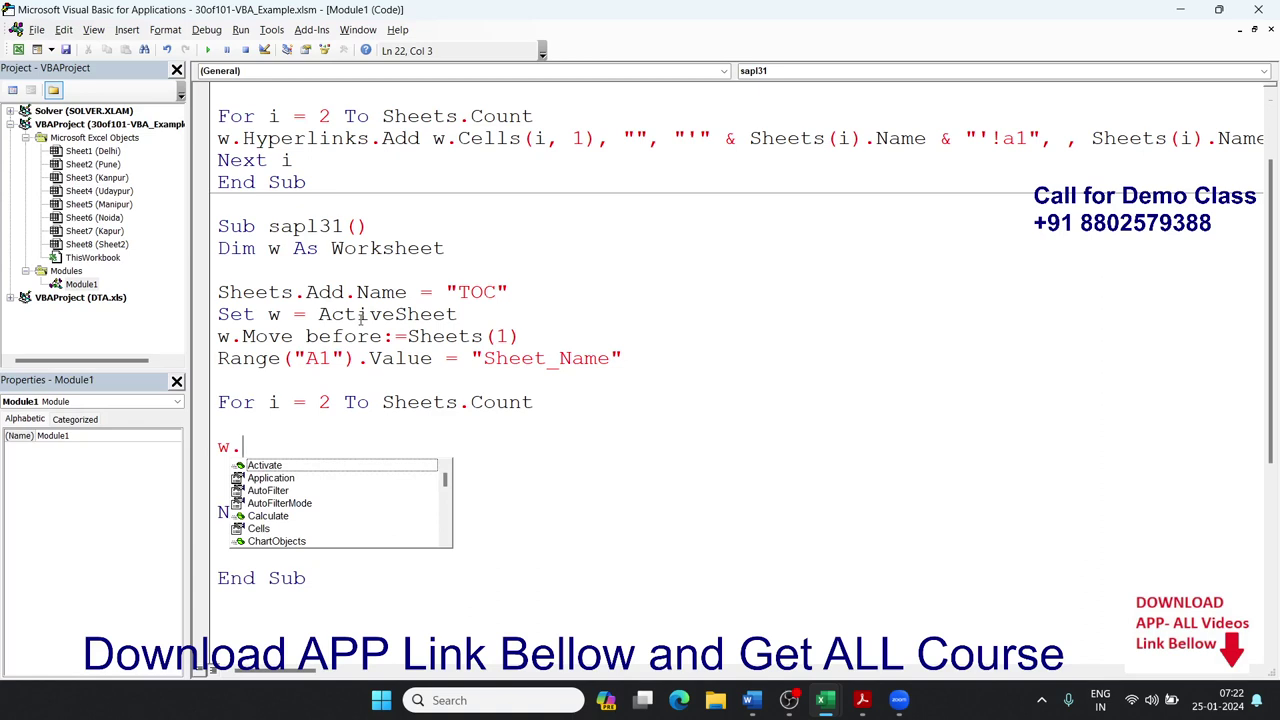
pyautogui.write('hy')
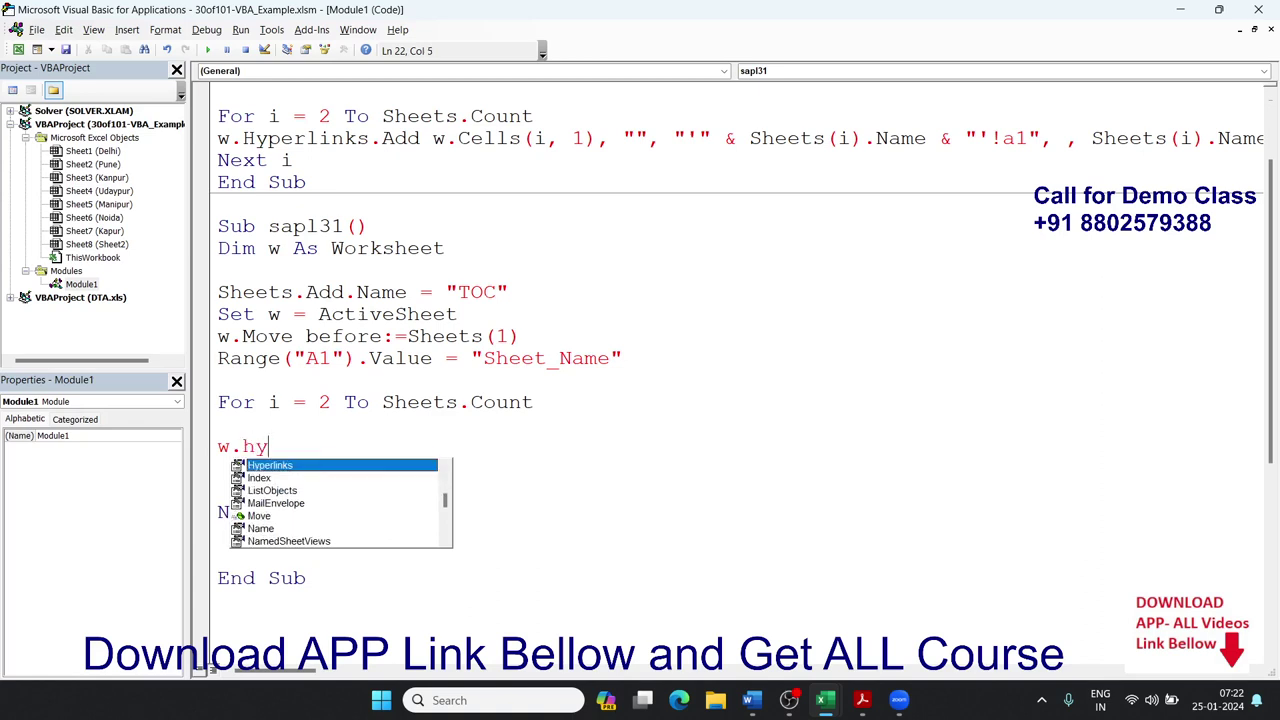
pyautogui.press('Tab')
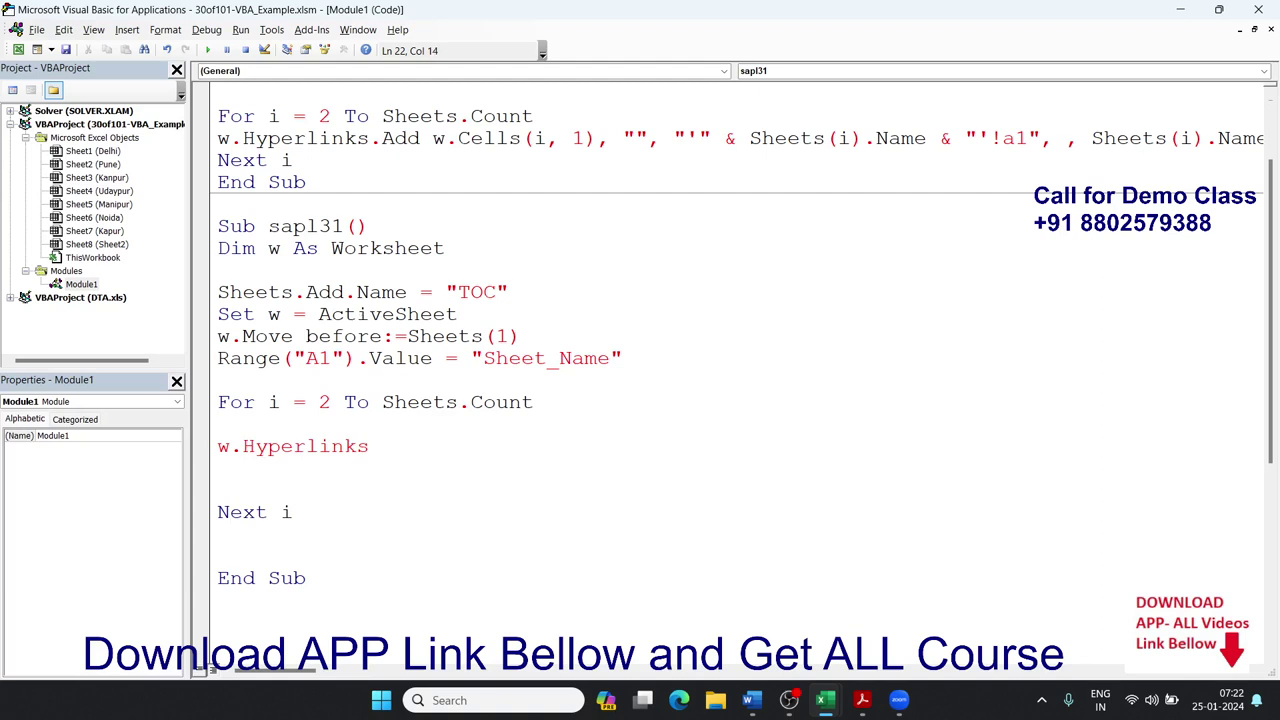
pyautogui.press('BackSpace')
# Step: Extend it to w.Hyperlinks.Add w.Cells(i,1), "", and begin the quoted sub-address
pyautogui.write('.Add')
pyautogui.press('Tab')
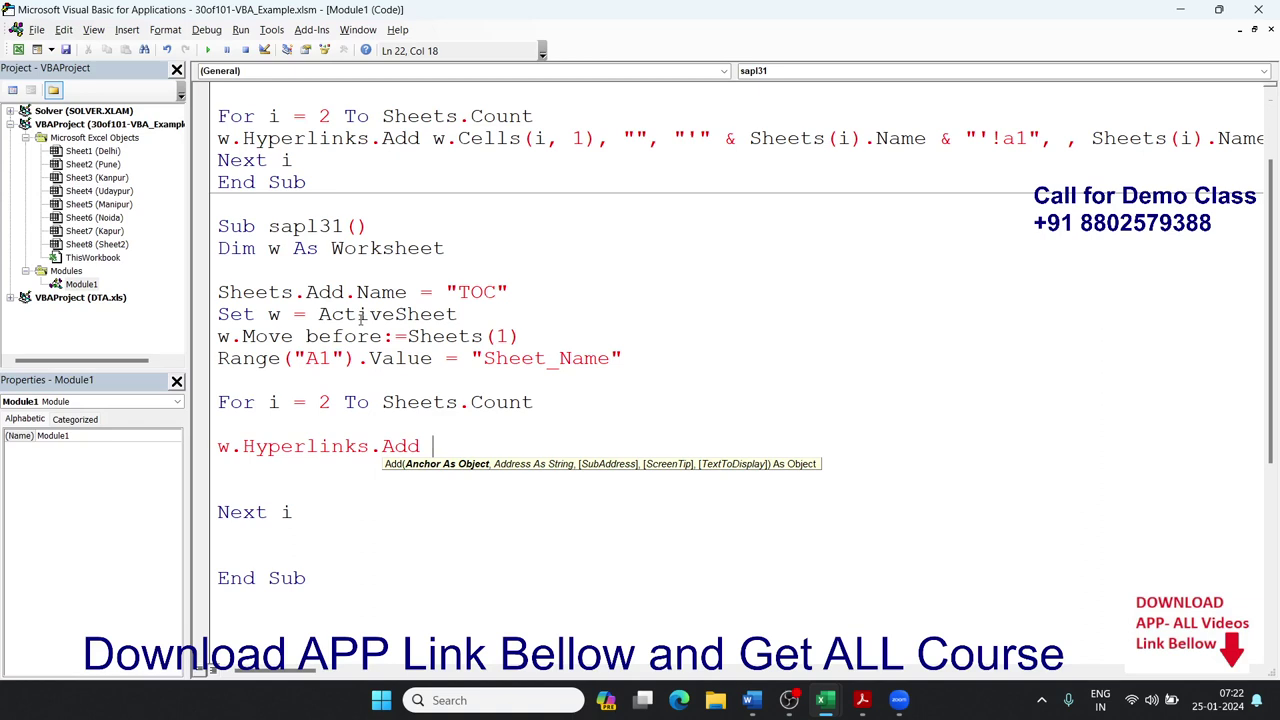
pyautogui.write('w.ce')
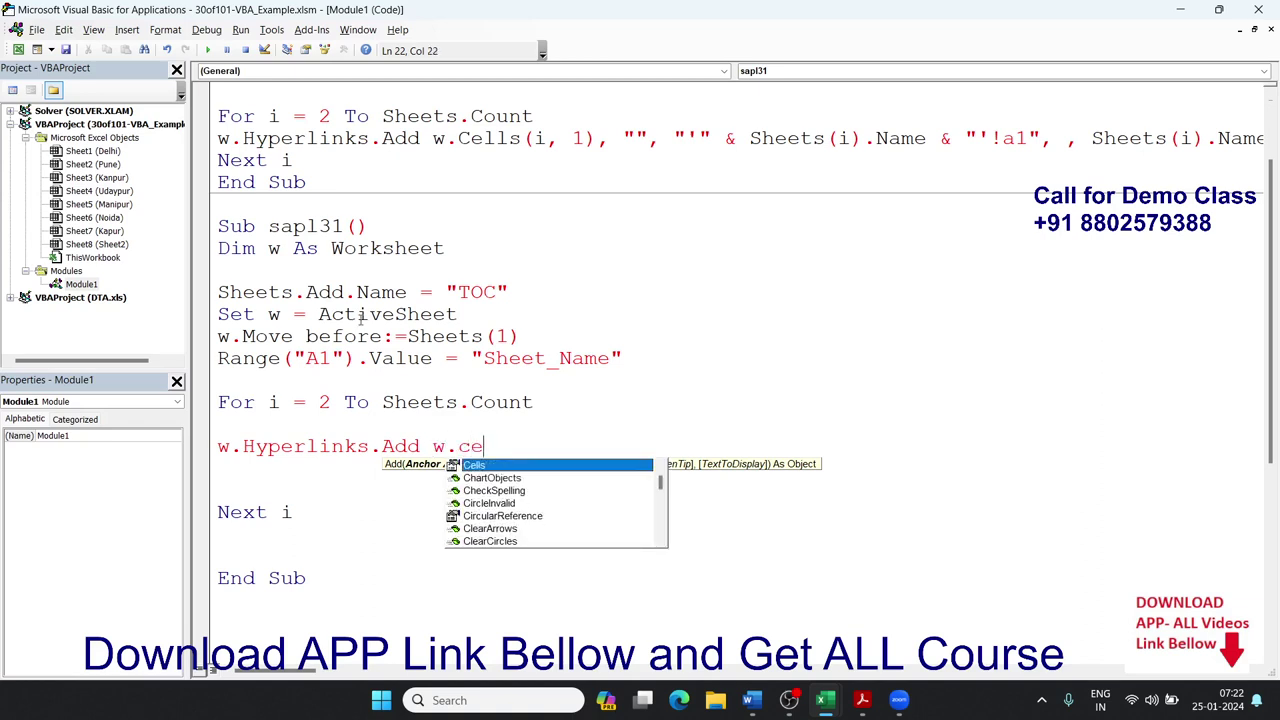
pyautogui.press('Tab')
pyautogui.write('(i')
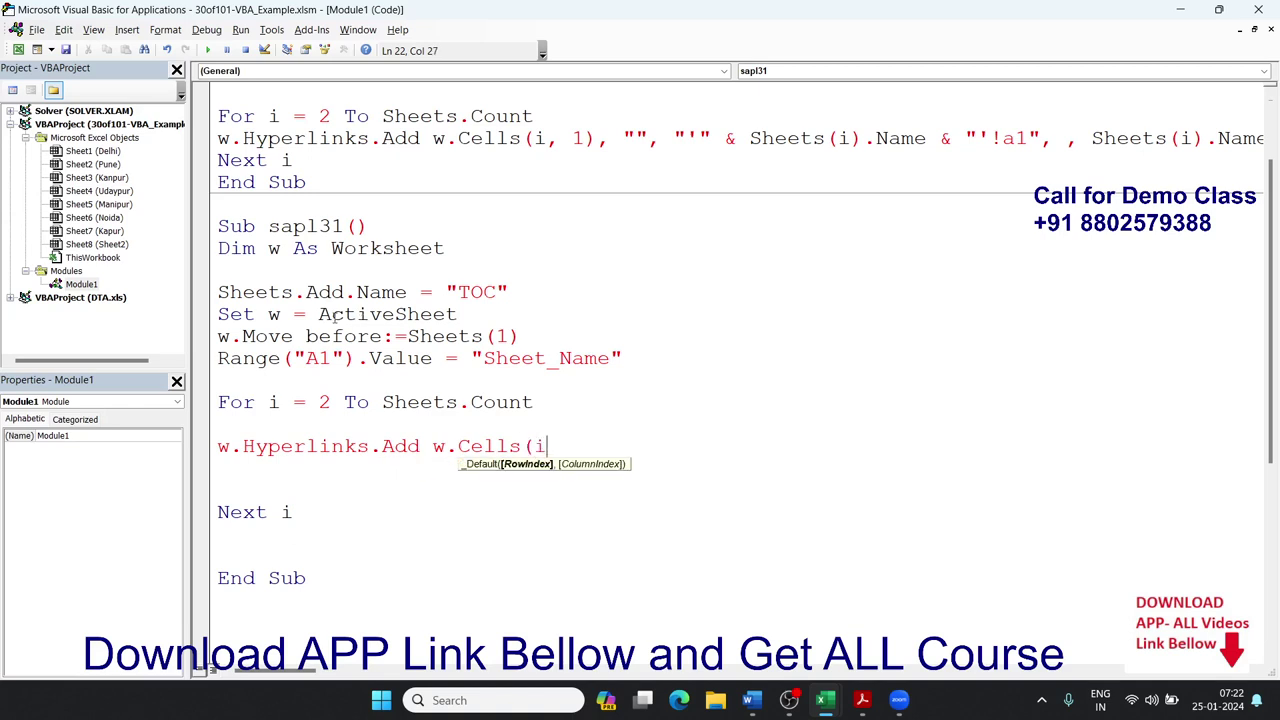
pyautogui.write(')')
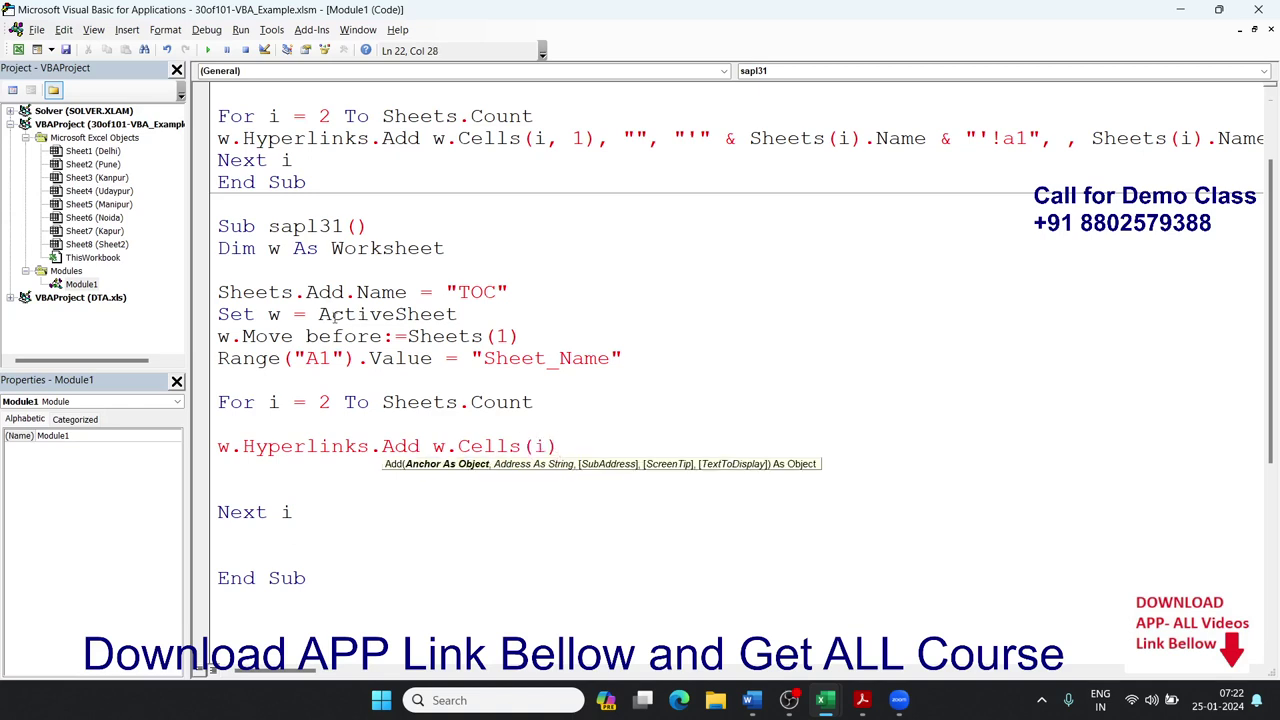
pyautogui.press('BackSpace')
pyautogui.write(',1')
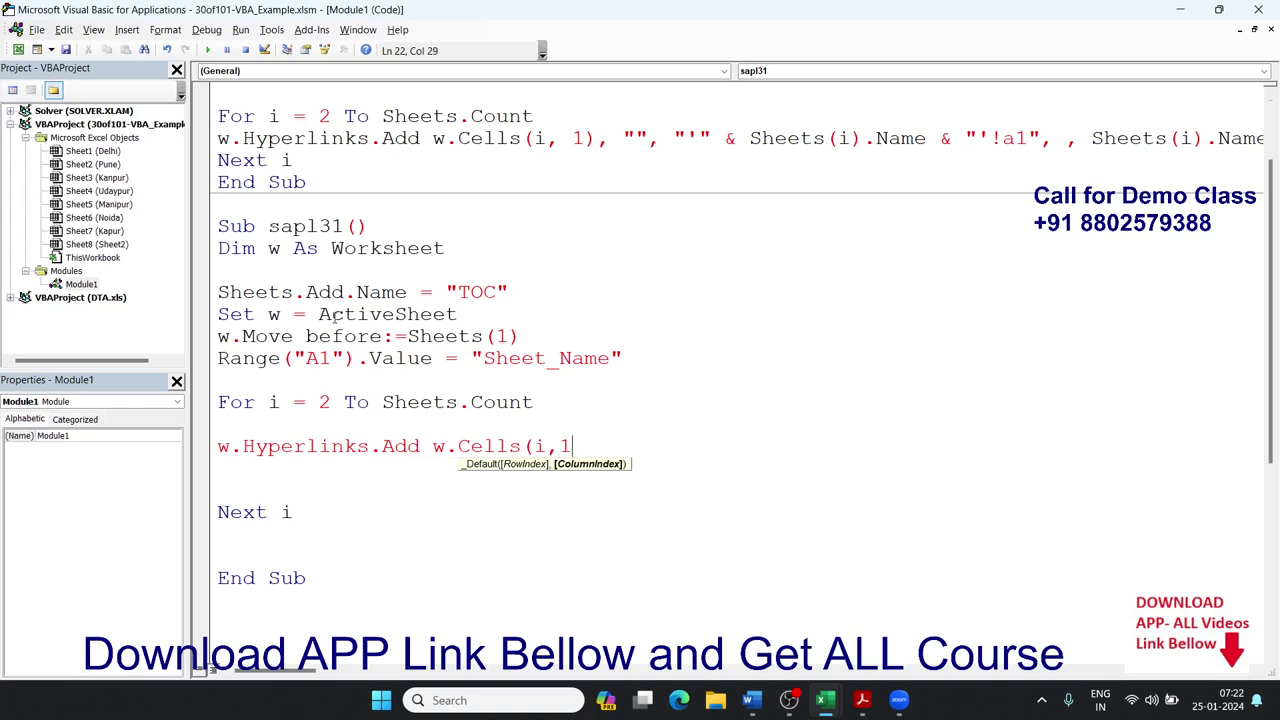
pyautogui.write(')')
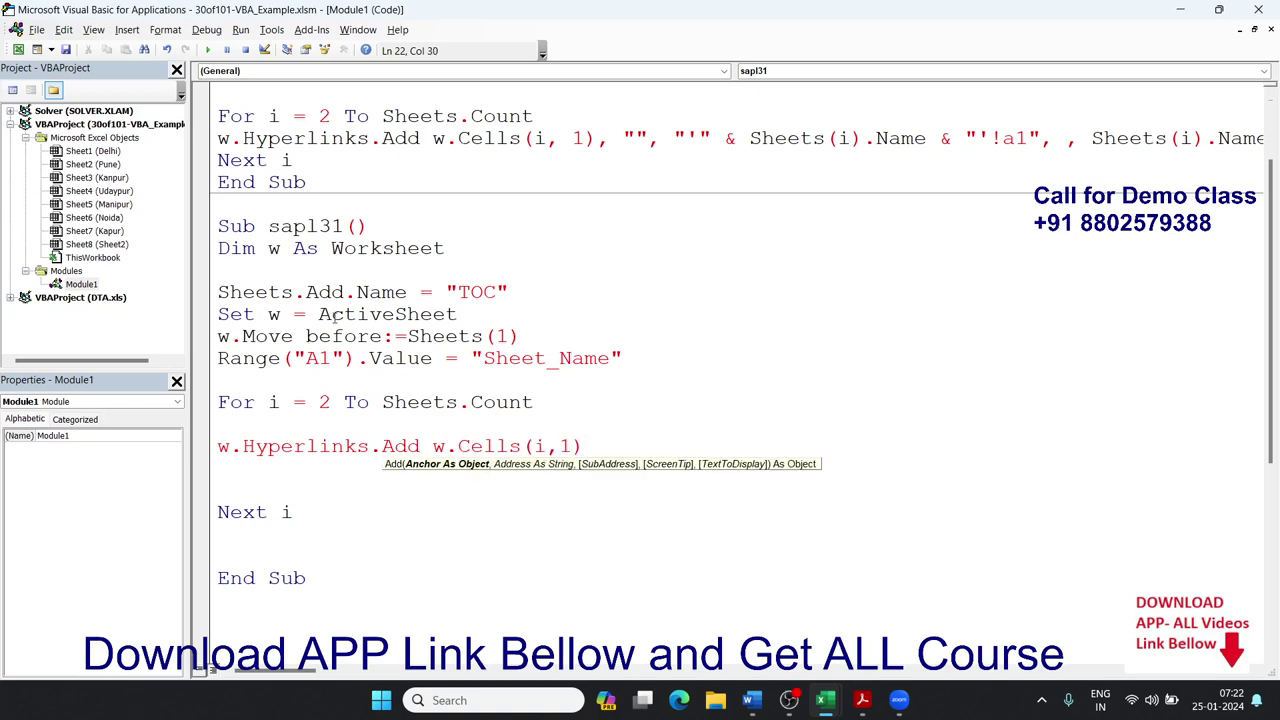
pyautogui.write(',')
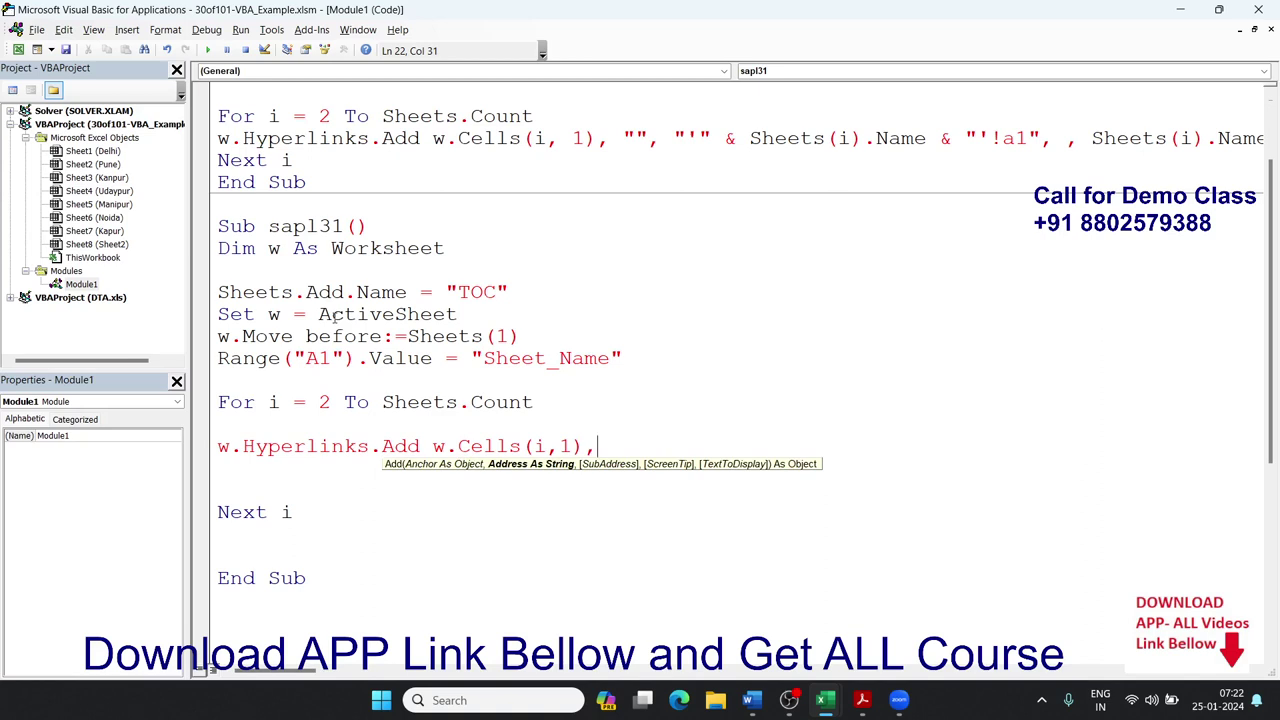
pyautogui.write('""')
pyautogui.write(',')
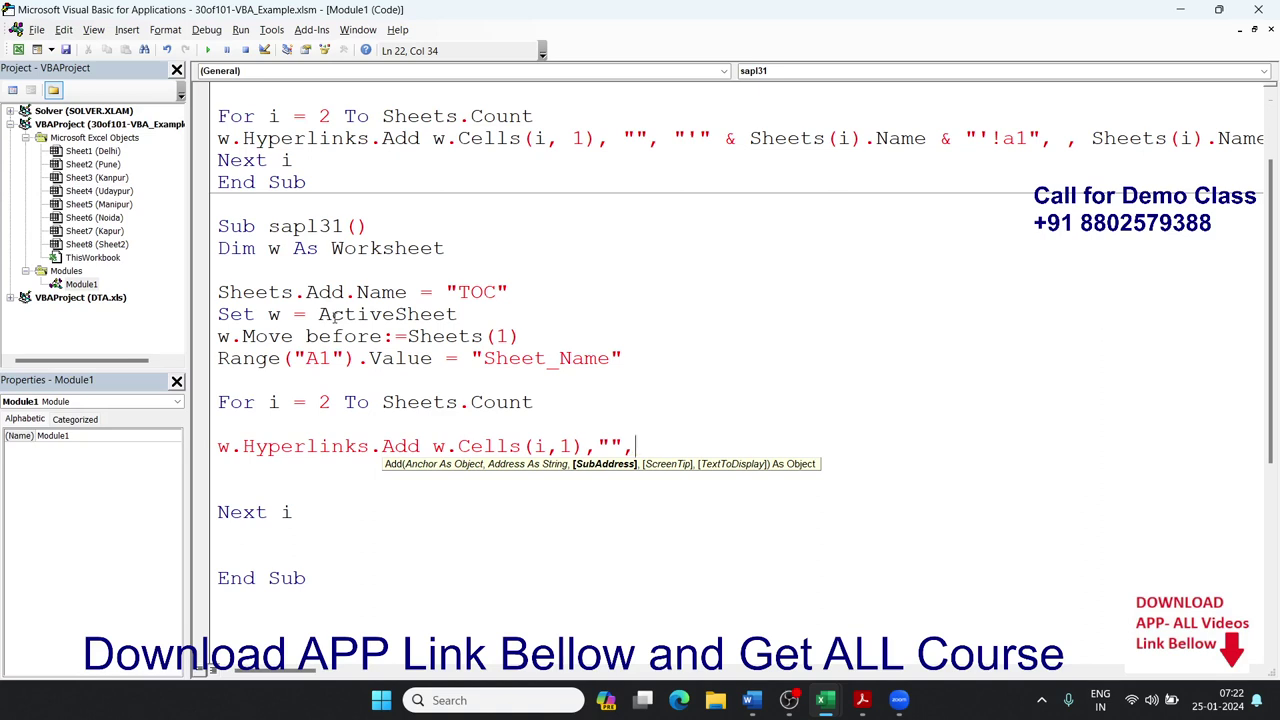
pyautogui.write("'")
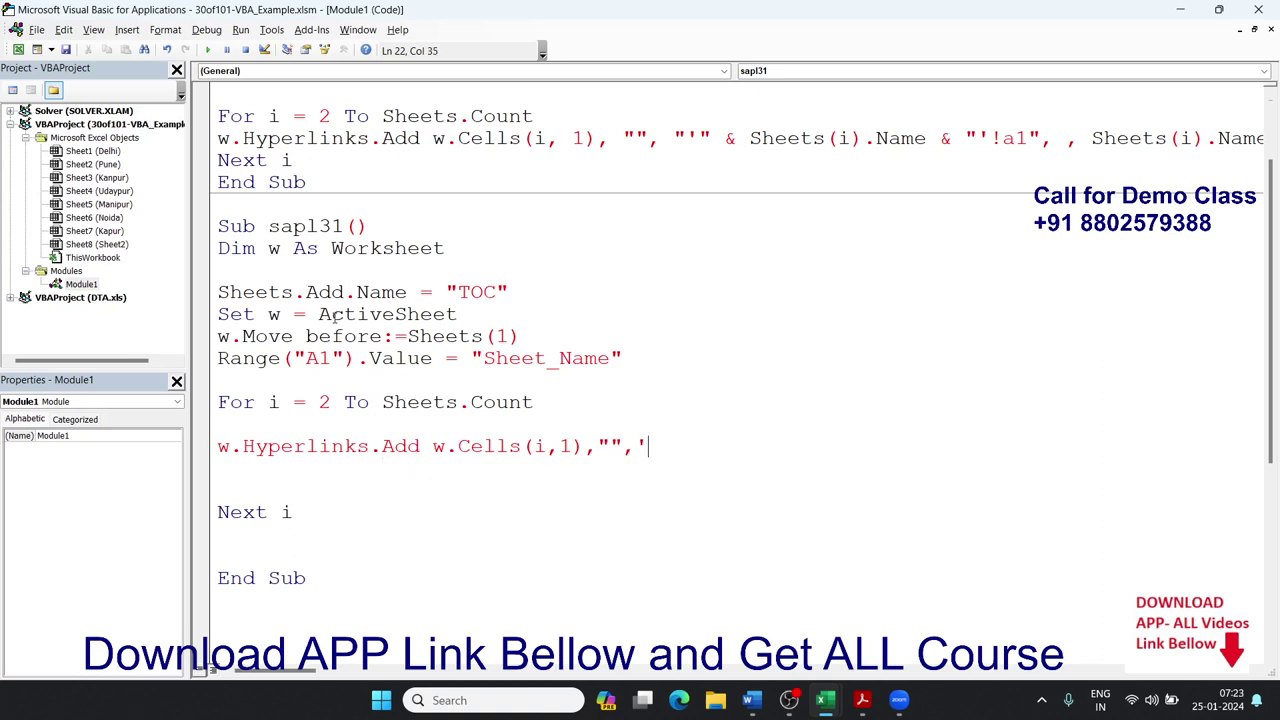
pyautogui.write('S')
pyautogui.press('BackSpace')
# Step: Make the sub-address "'" & Sheets(i).Name & "'!A1", replacing the hard-coded Pune name
pyautogui.write('Pube')
pyautogui.press('BackSpace')
pyautogui.press('BackSpace')
pyautogui.write('ne')
pyautogui.write('!A1')
pyautogui.press('Left')
pyautogui.press('Left')
pyautogui.press('Left')
pyautogui.write("'")
pyautogui.press('Left')
pyautogui.press('Left')
pyautogui.press('Left')
pyautogui.press('Left')
pyautogui.press('Left')
pyautogui.press('Left')
pyautogui.write('"')
pyautogui.press('Right')
pyautogui.write('" ')
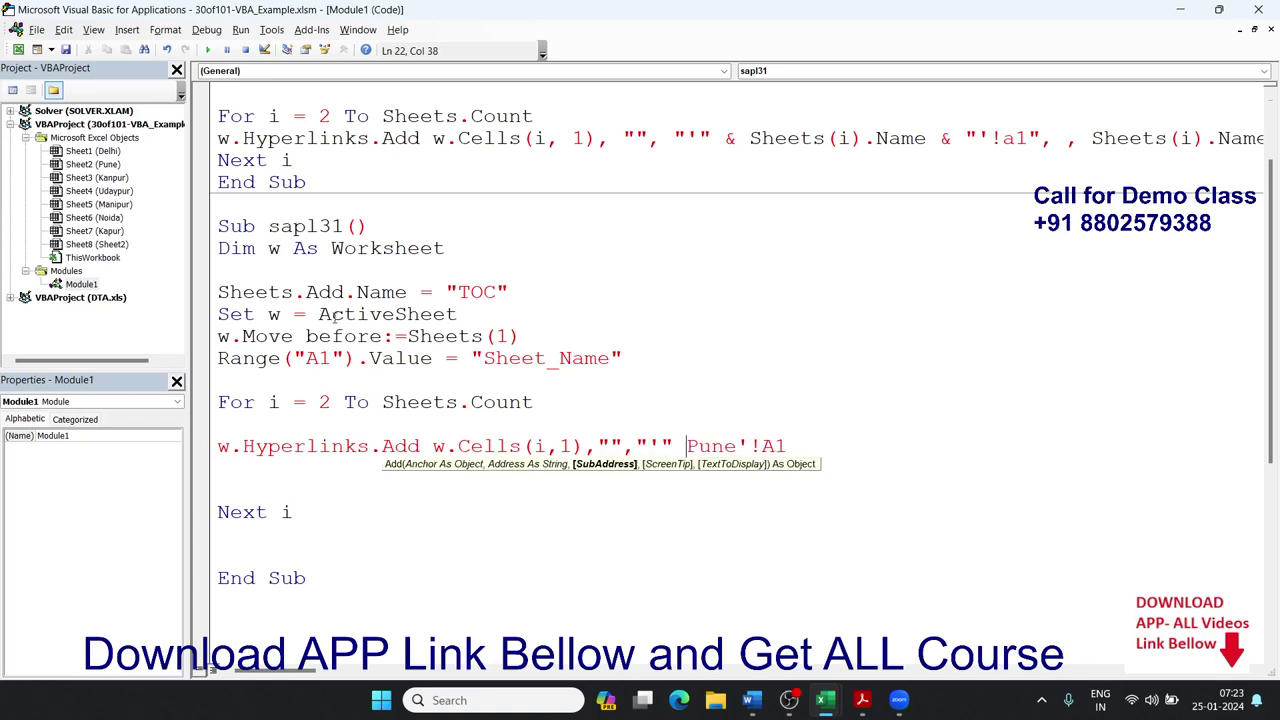
pyautogui.write('&')
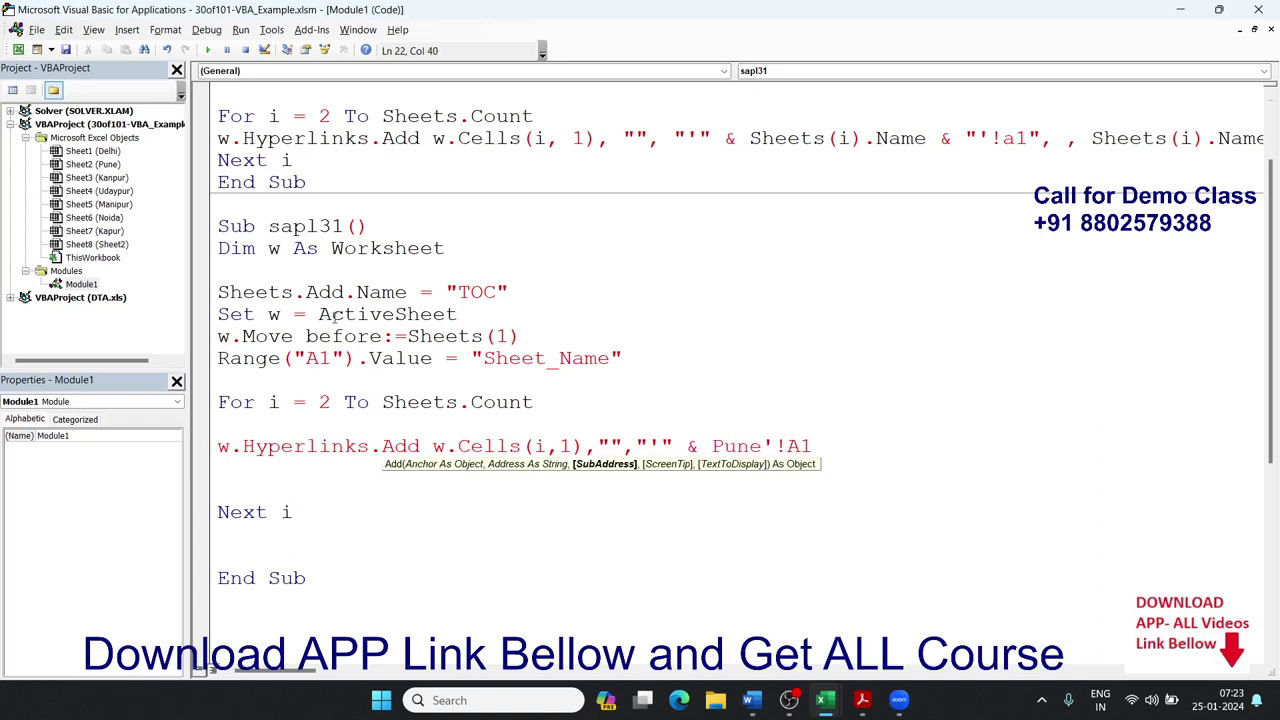
pyautogui.press('Delete')
pyautogui.press('Delete')
pyautogui.press('Delete')
pyautogui.press('Delete')
pyautogui.write('sheets')
pyautogui.write('(i')
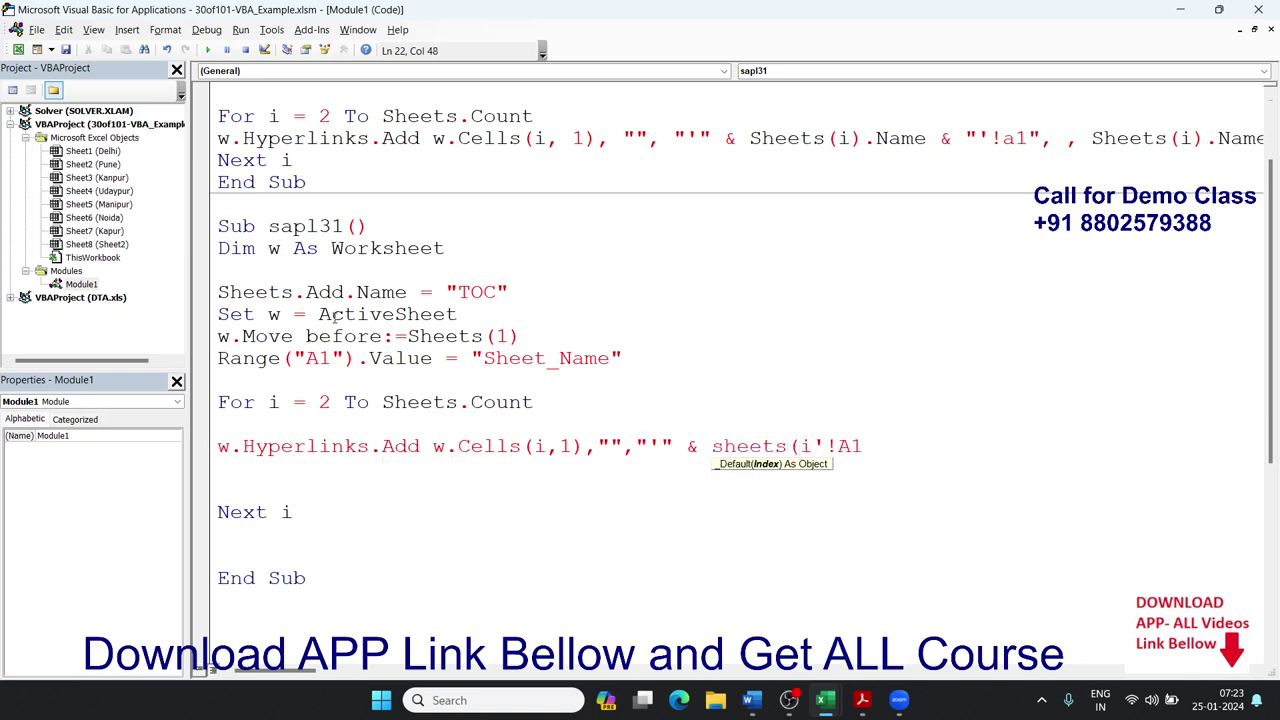
pyautogui.write(').')
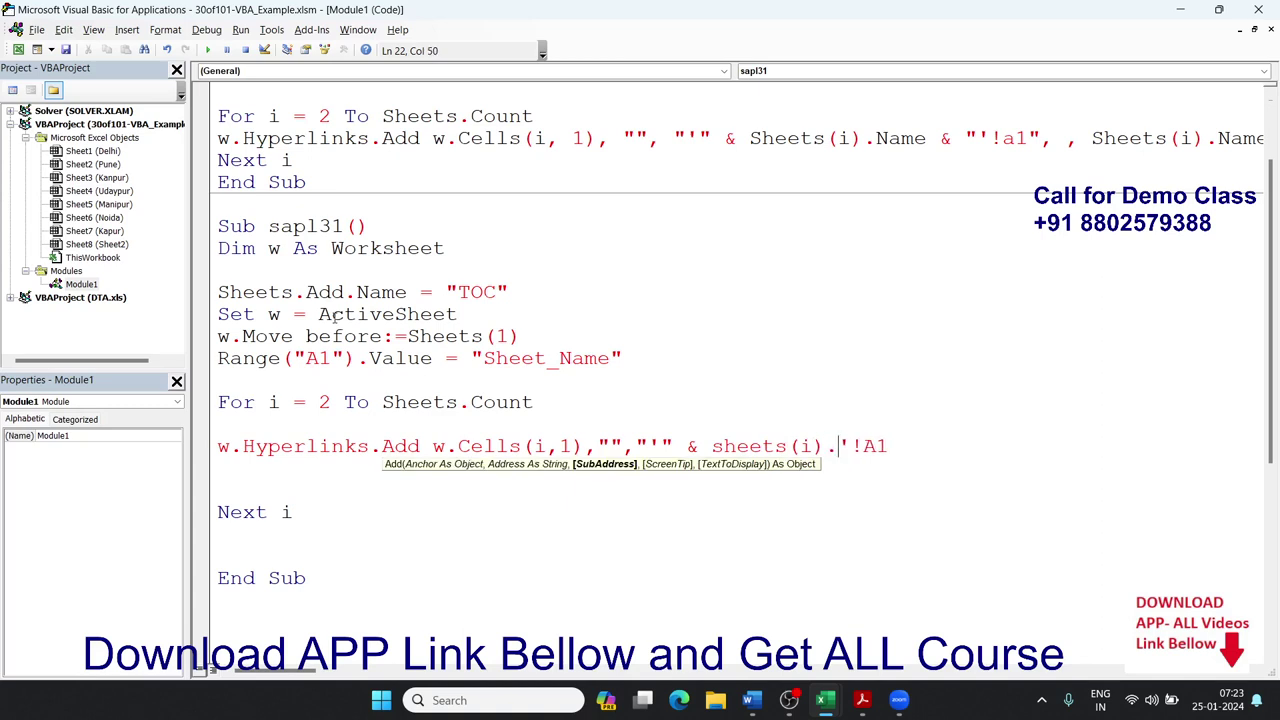
pyautogui.write('name')
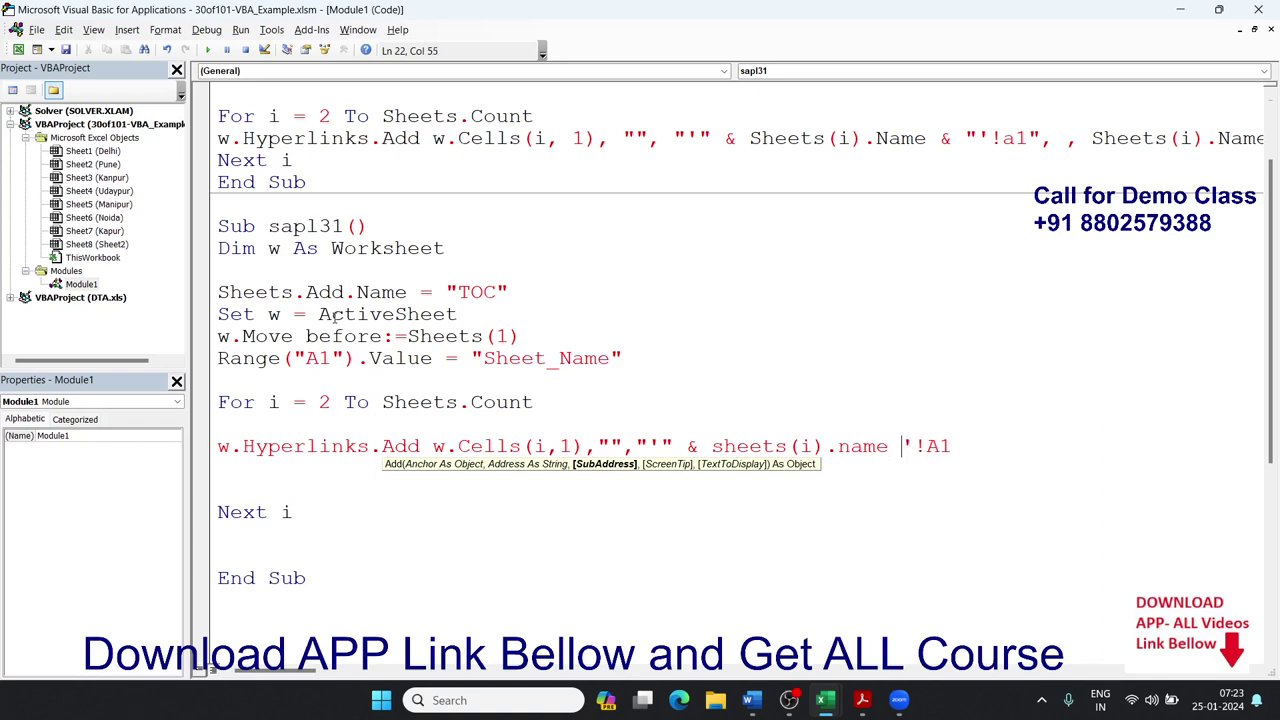
pyautogui.write(' & "')
# Step: Add Sheets(i).Name as the display text and let the line auto-format
pyautogui.press('Right')
pyautogui.press('Right')
pyautogui.press('Right')
pyautogui.press('Right')
pyautogui.write('"')
pyautogui.write(',,')
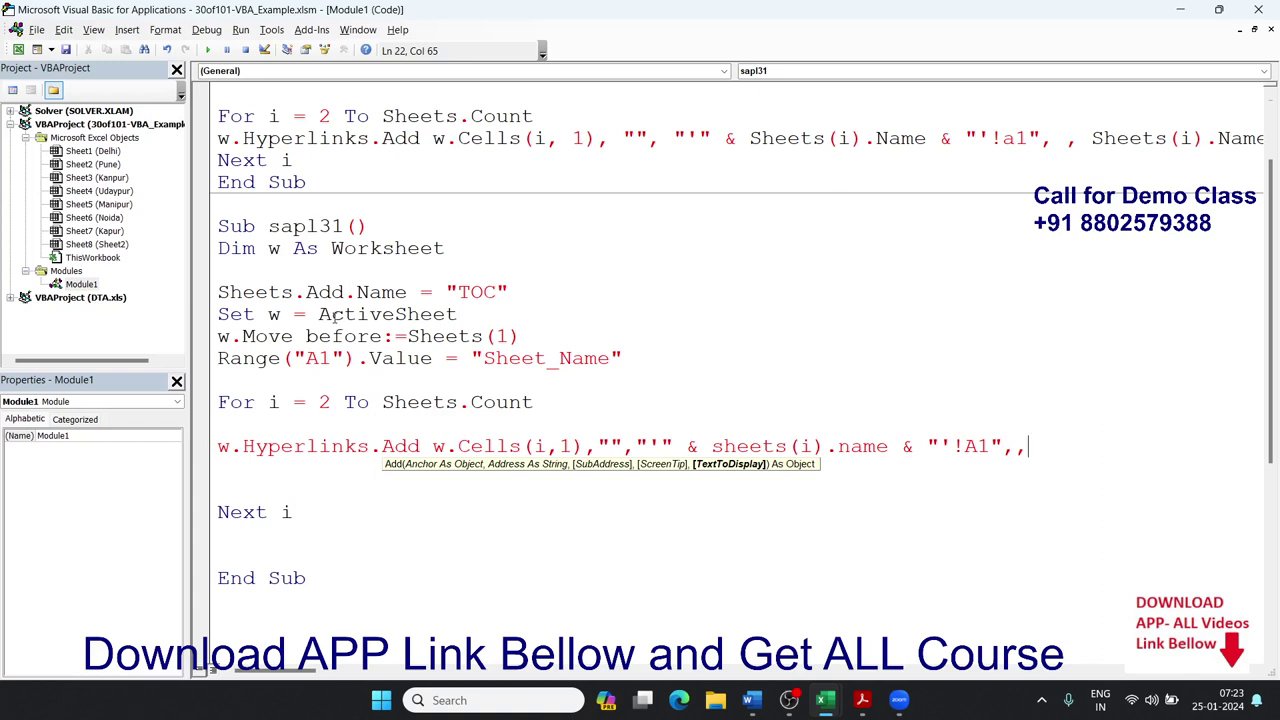
pyautogui.write('she')
pyautogui.write('ets(i')
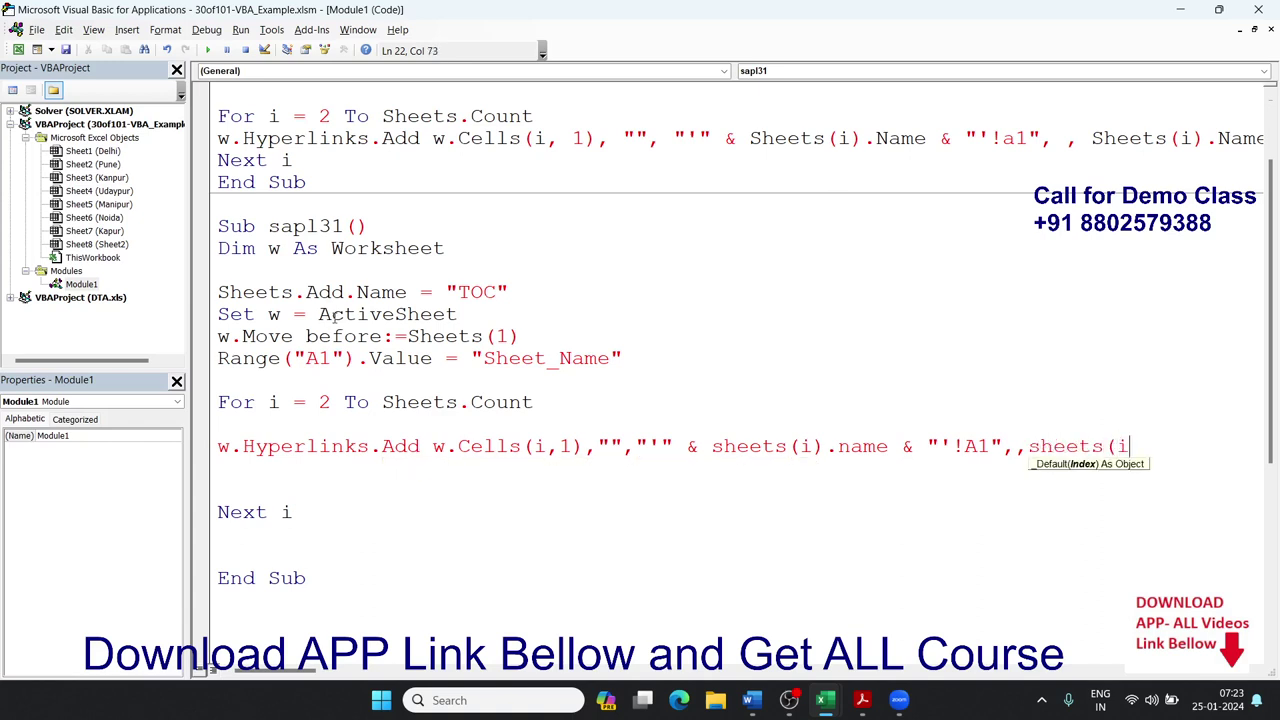
pyautogui.write(').na')
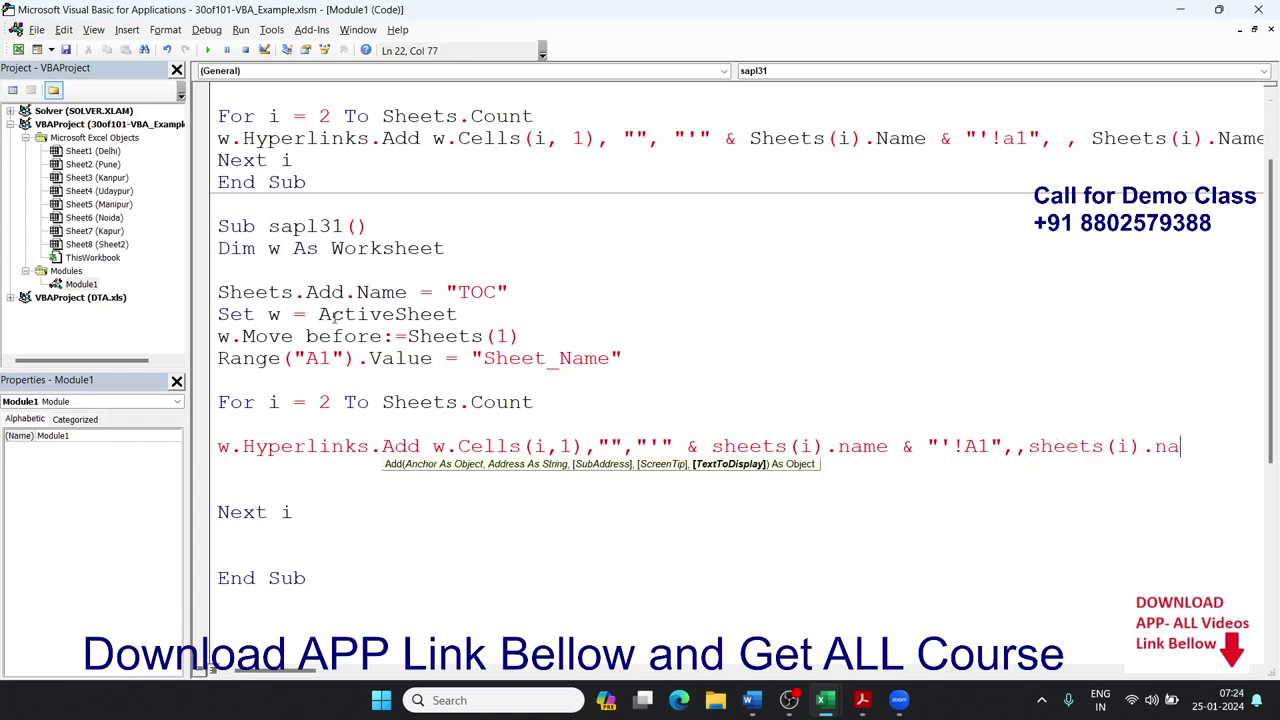
pyautogui.write('me')
pyautogui.click(218, 468)
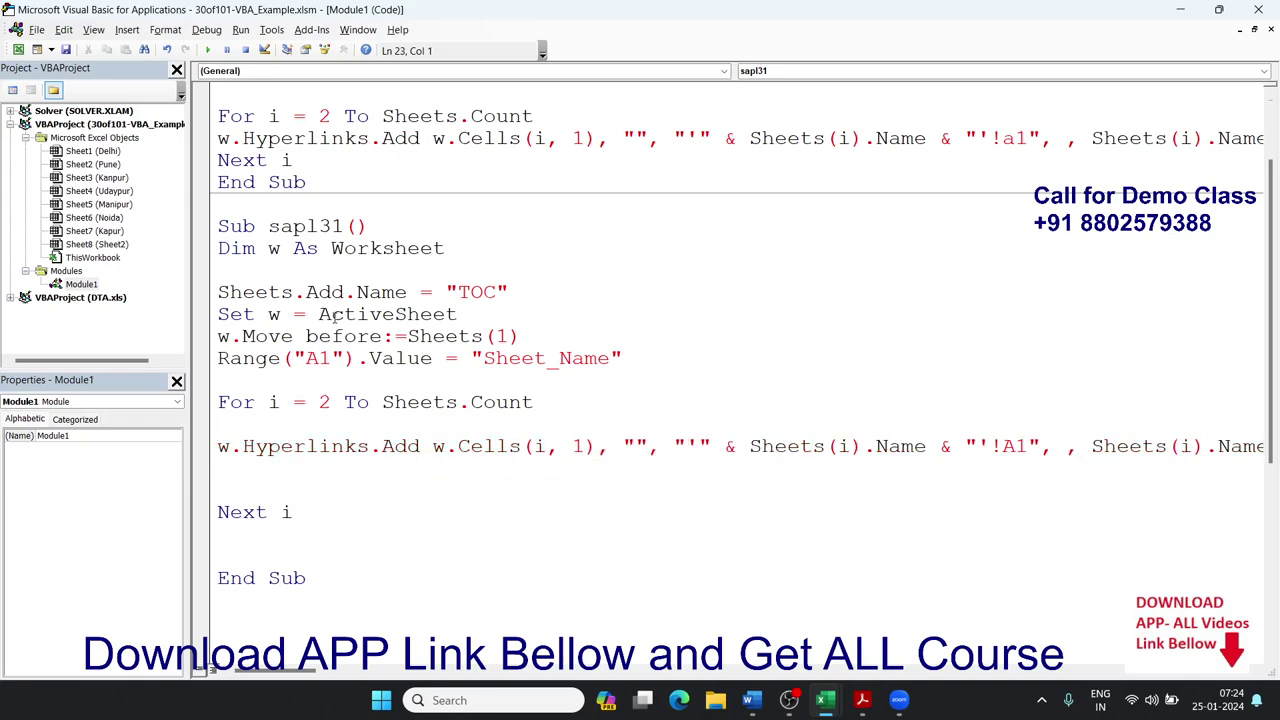
# Step: Switch back to Excel and run the sapl31 macro from the Macros list
pyautogui.hotkey('alt', 'F11')
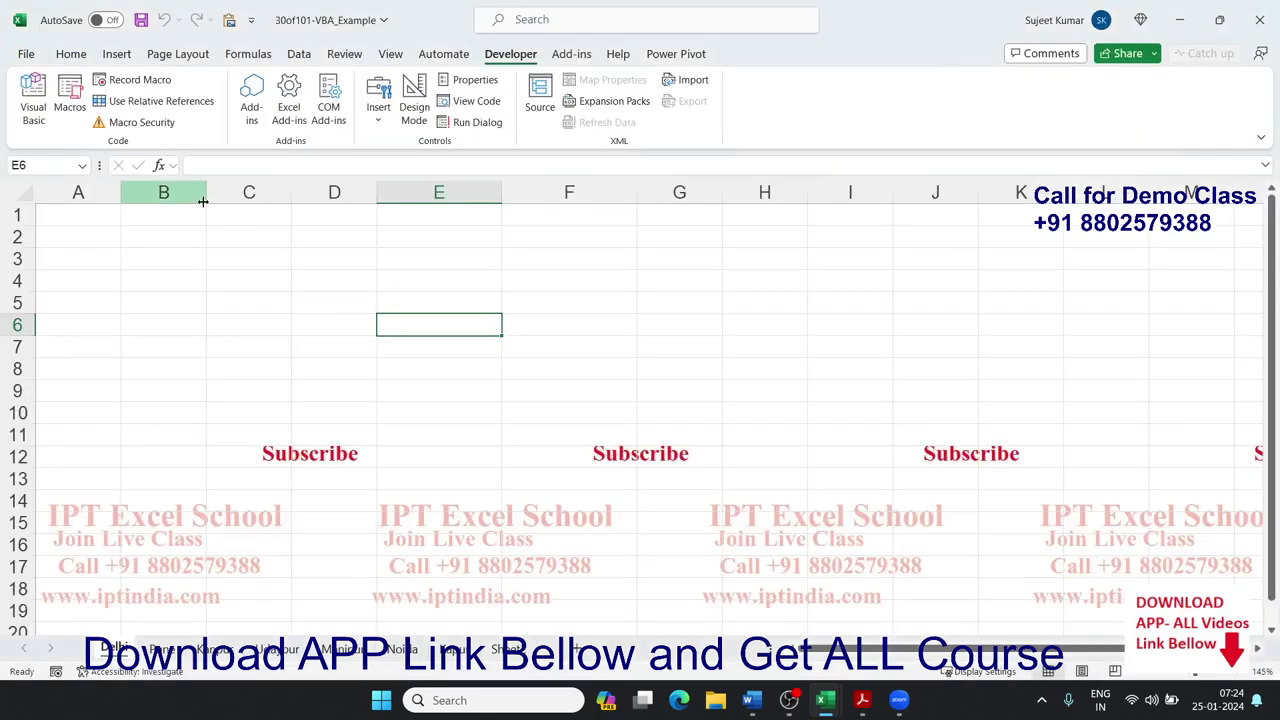
pyautogui.click(70, 107)
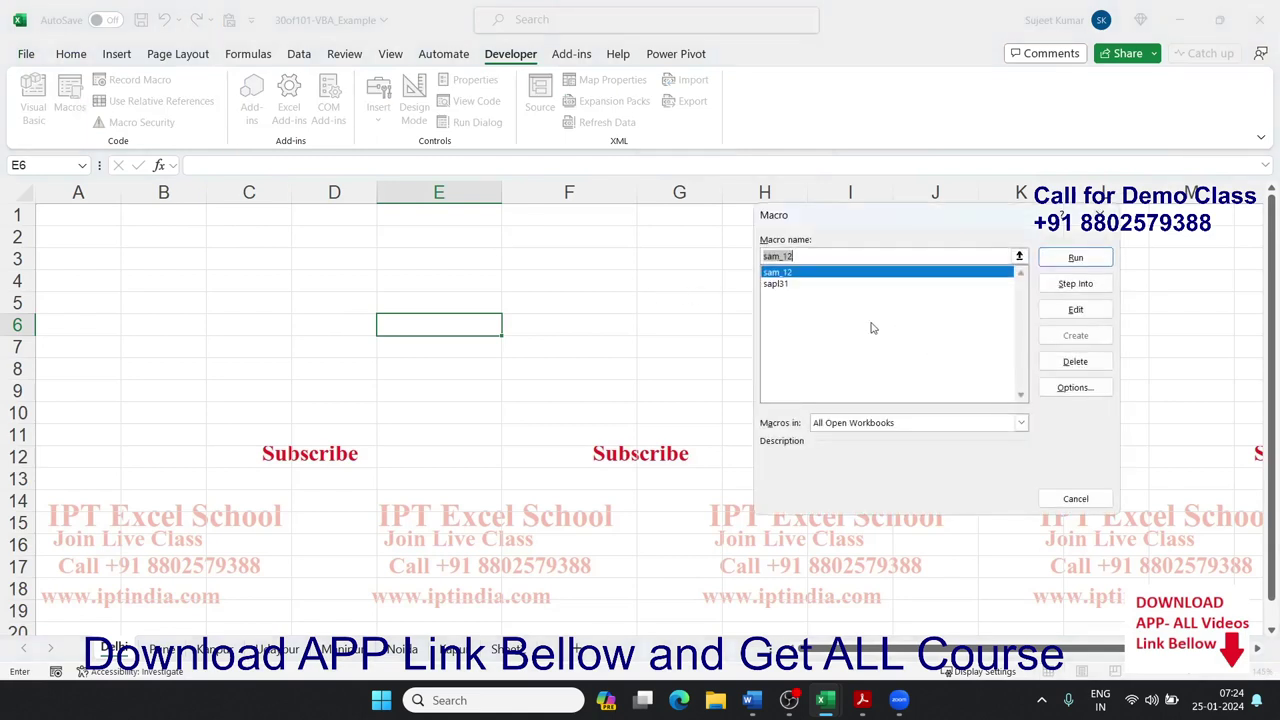
pyautogui.click(769, 284)
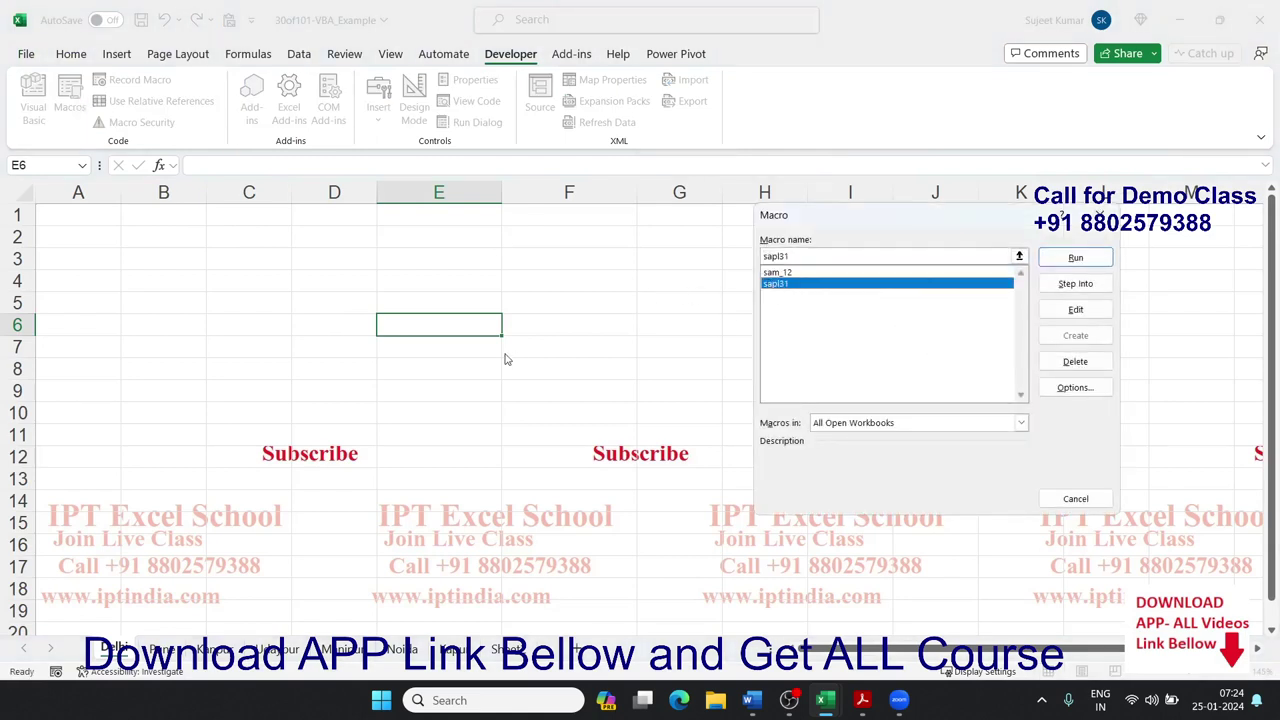
pyautogui.click(1062, 262)
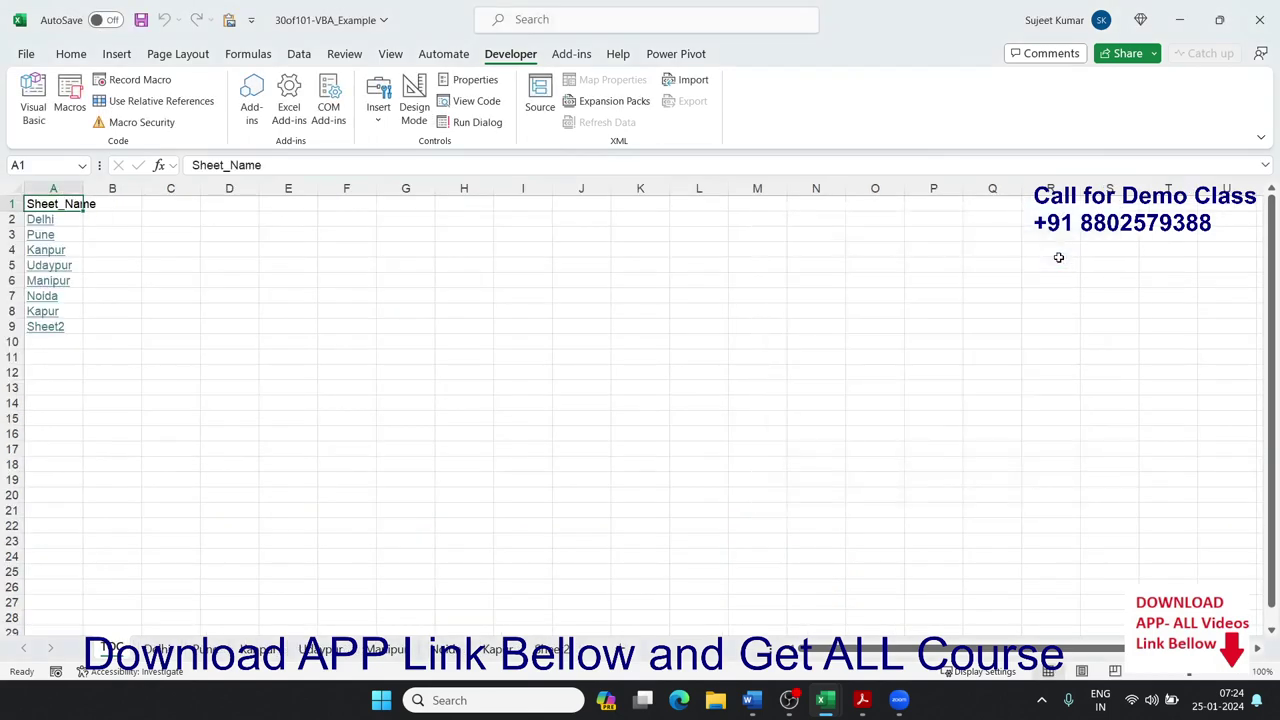
# Step: Test the Pune, Noida and Sheet2 TOC links, returning to TOC each time, then open Delhi
pyautogui.click(43, 238)
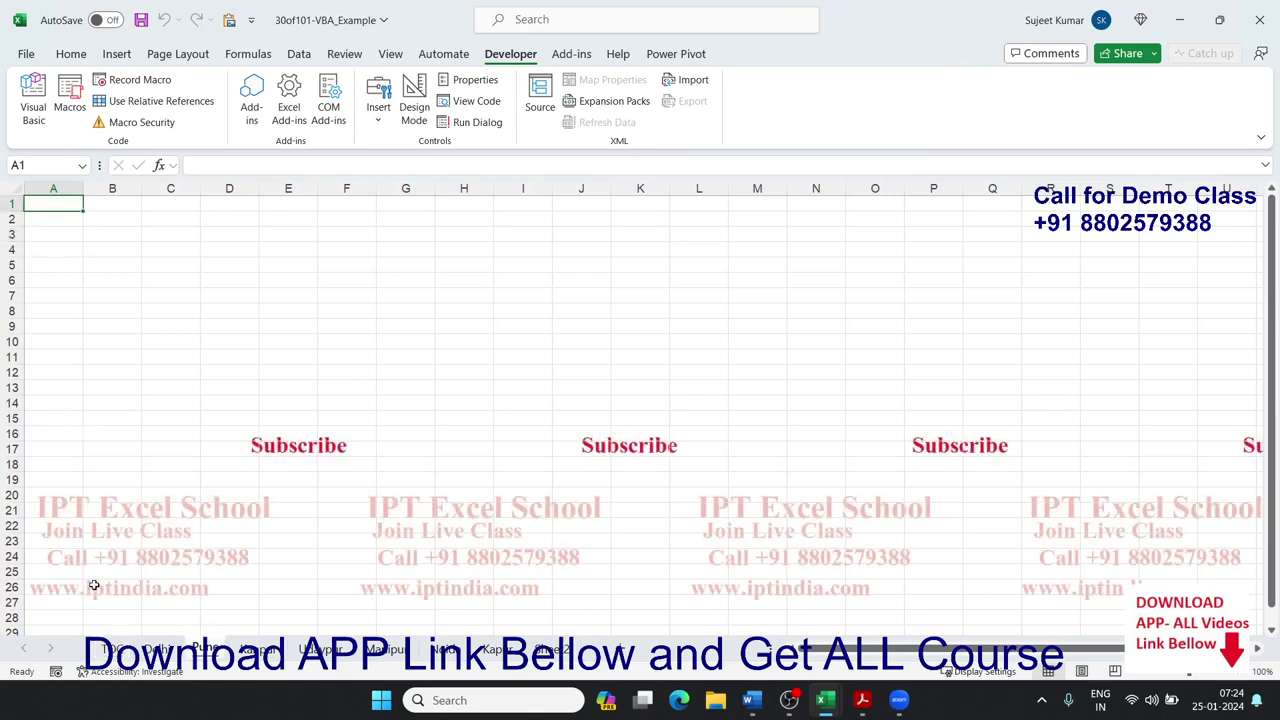
pyautogui.click(106, 652)
pyautogui.click(55, 302)
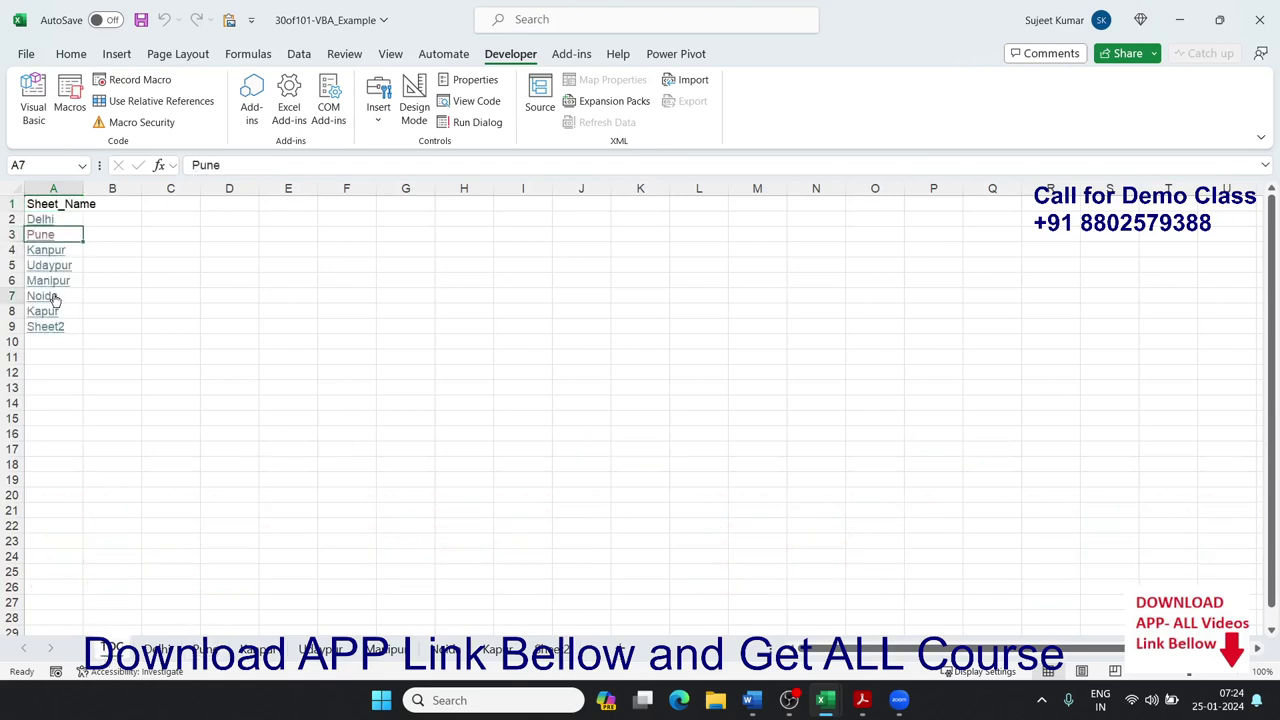
pyautogui.click(120, 652)
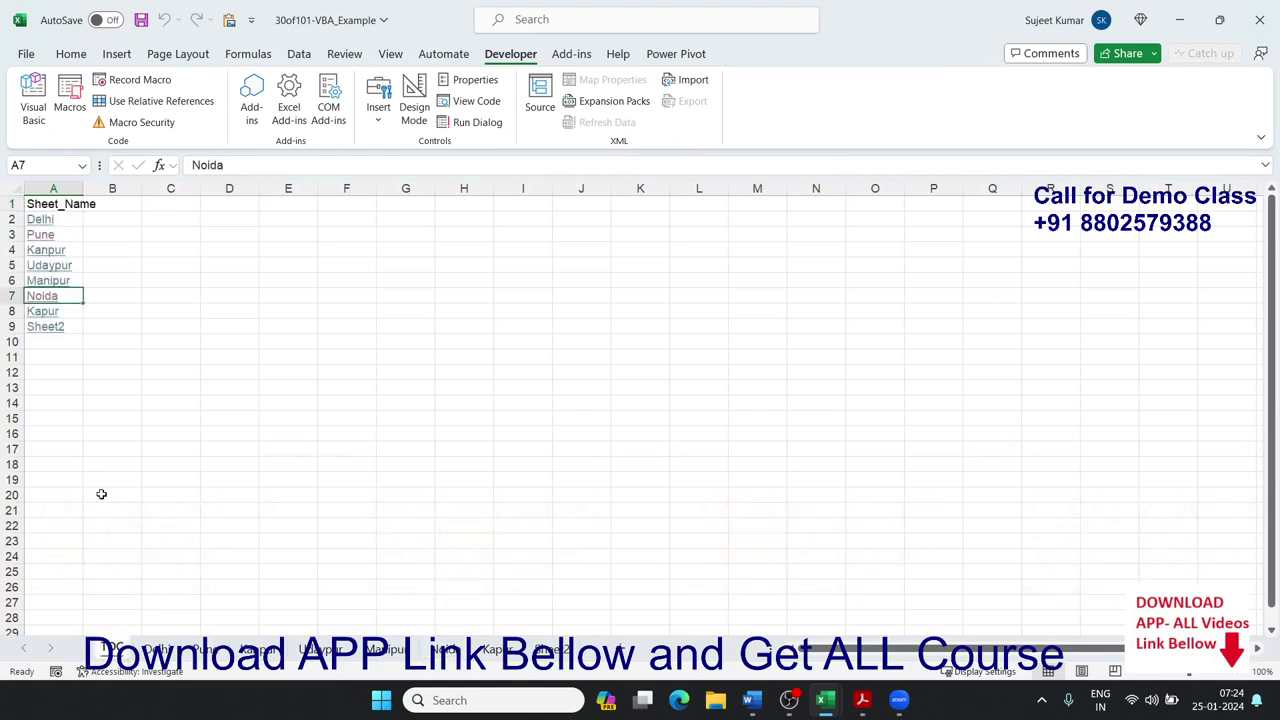
pyautogui.click(57, 326)
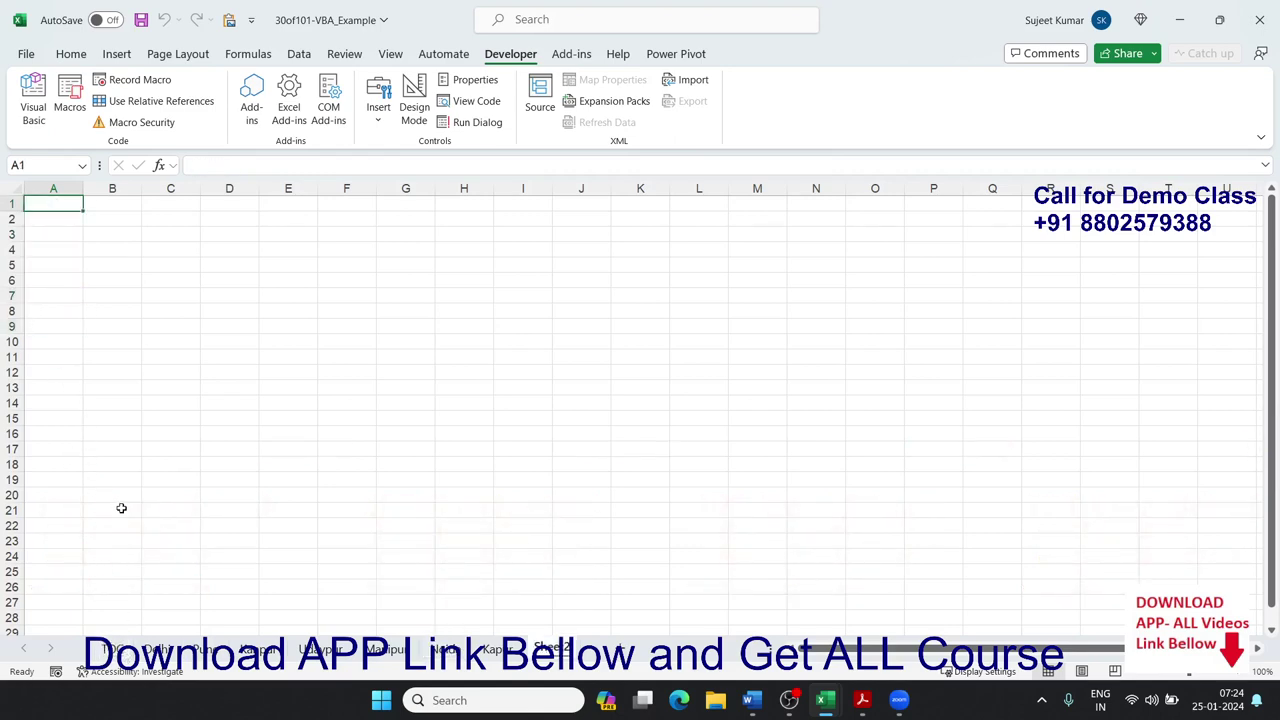
pyautogui.click(115, 649)
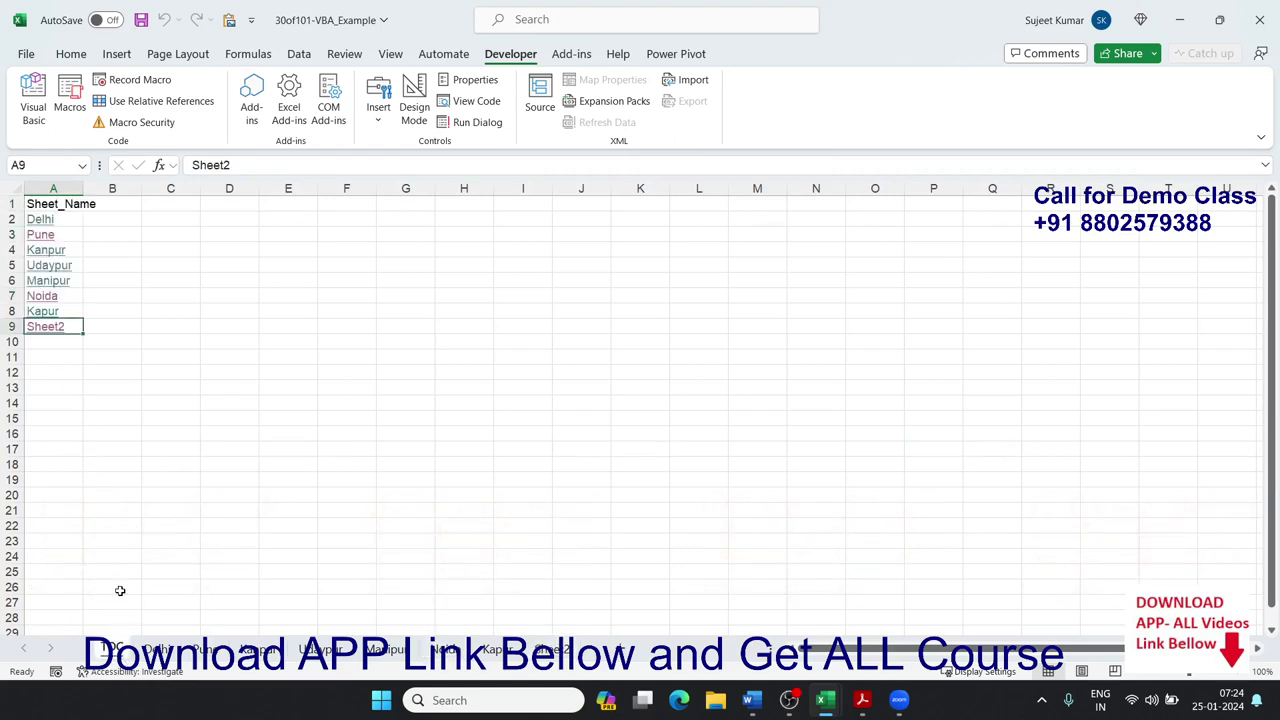
pyautogui.click(174, 343)
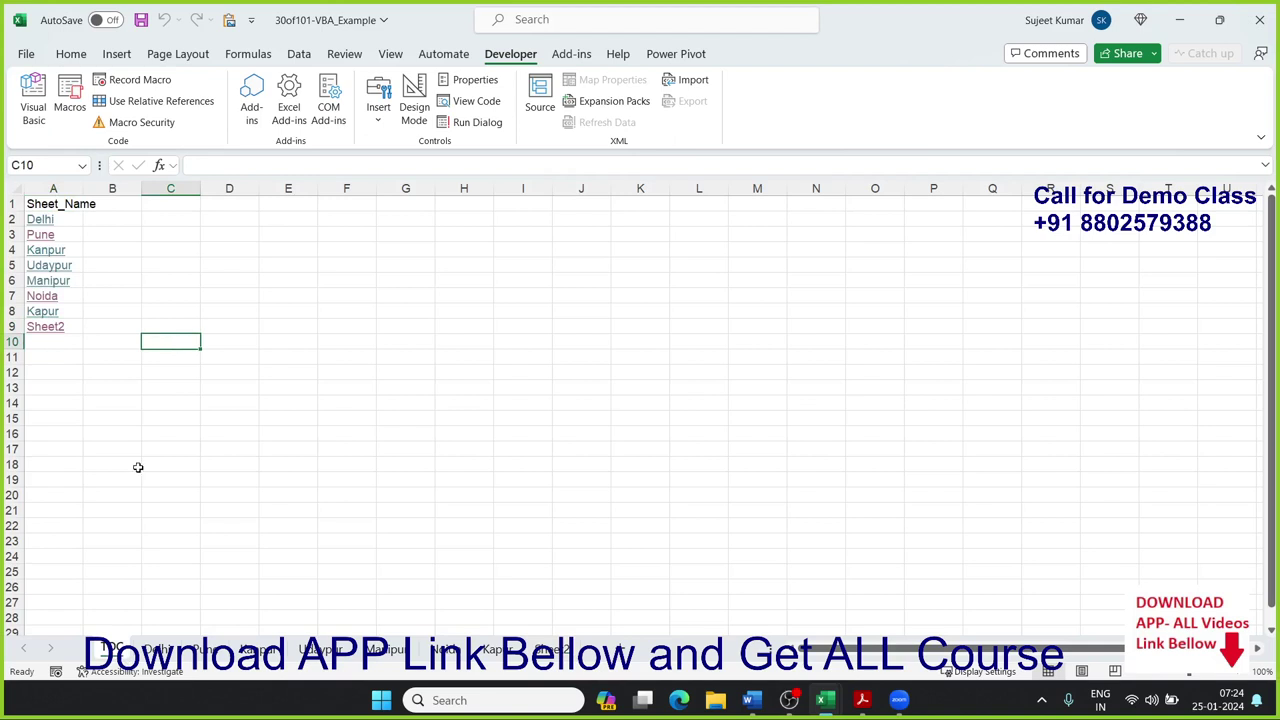
pyautogui.click(160, 650)
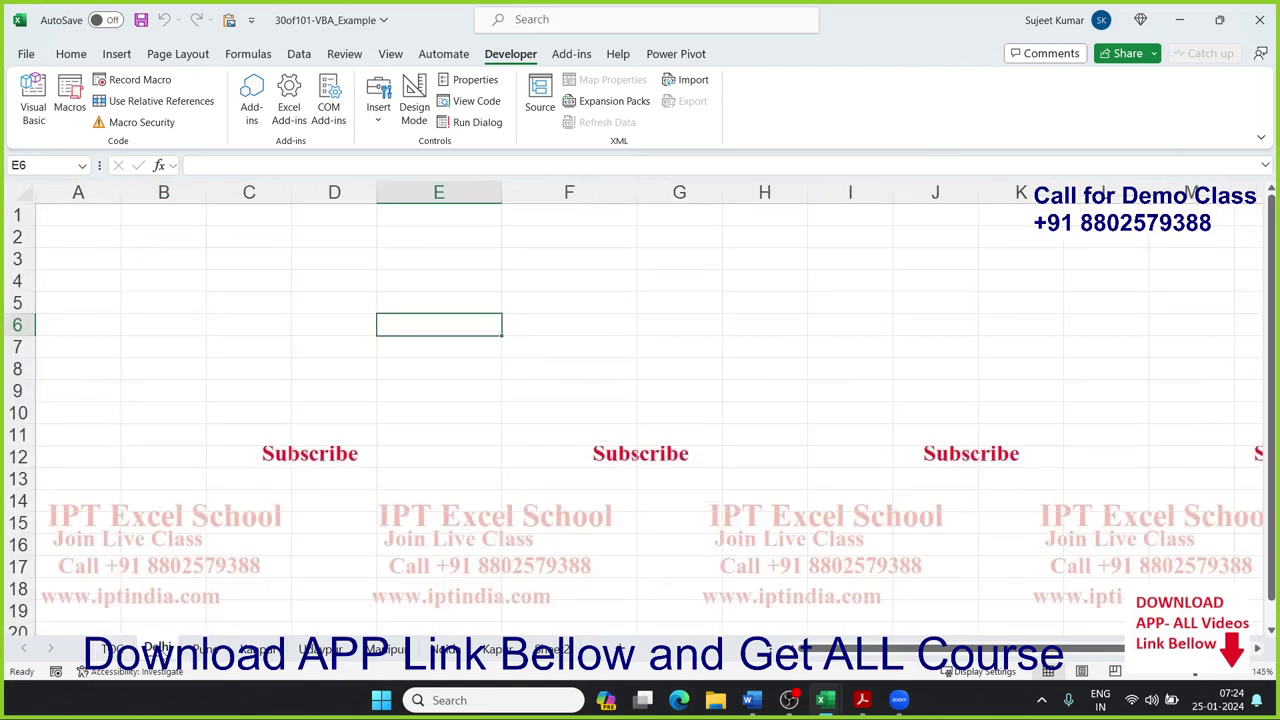